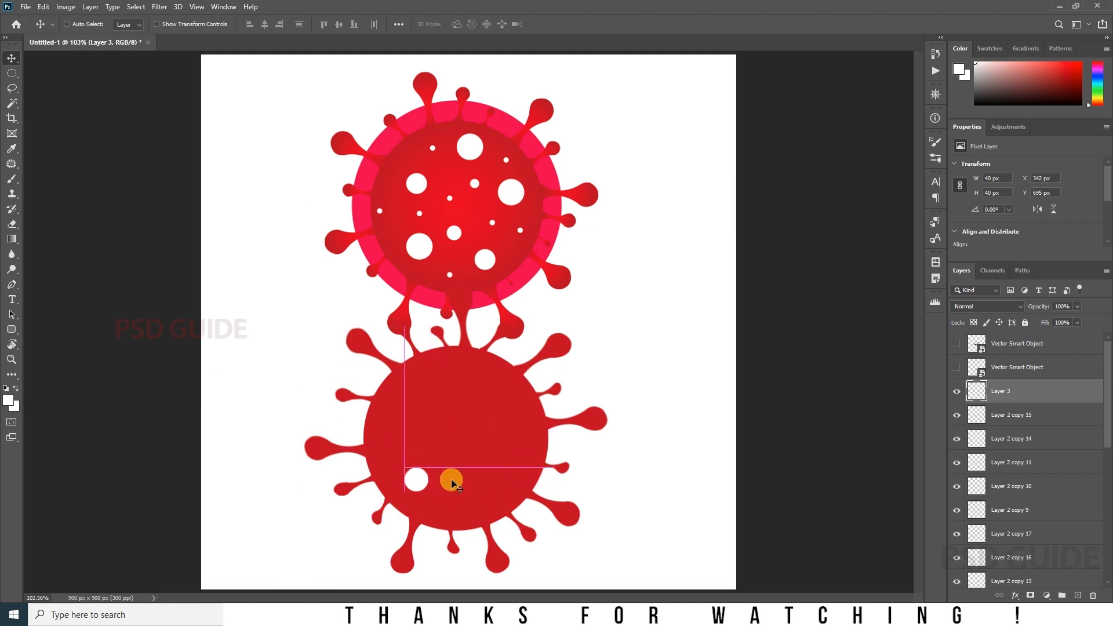
Show the rulers and scale the new copy of the white dot to about 20 px at the lower virus's centre.
{"action": "key", "text": "ctrl+r"}
{"action": "key", "text": "ctrl+t"}
{"action": "left_click_drag", "start_coordinate": [472, 434], "coordinate": [467, 441]}
{"action": "key", "text": "Return"}
Duplicate the small dot at about 12 px near the bottom, right, upper-left and left edges of the lower virus body.
{"action": "left_click_drag", "start_coordinate": [465, 455], "coordinate": [459, 520], "text": "alt"}
{"action": "key", "text": "ctrl+t"}
{"action": "key", "text": "Return"}
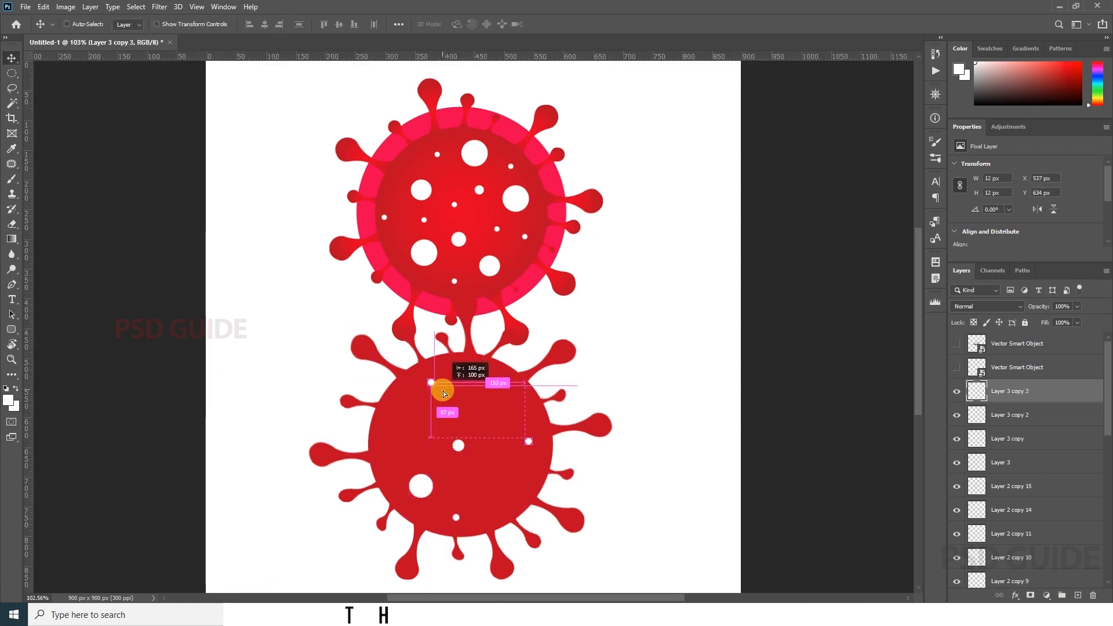
{"action": "left_click_drag", "start_coordinate": [440, 386], "coordinate": [441, 392], "text": "alt"}
{"action": "left_click_drag", "start_coordinate": [442, 392], "coordinate": [393, 456], "text": "alt"}
Duplicate the large white dot to the virus body's top and lower-right areas, scaled to about 64 px and 54 px.
{"action": "left_click", "coordinate": [417, 495], "text": "ctrl"}
{"action": "key", "text": "ctrl+t"}
{"action": "left_click_drag", "start_coordinate": [416, 495], "coordinate": [495, 409], "text": "alt"}
{"action": "key", "text": "Return"}
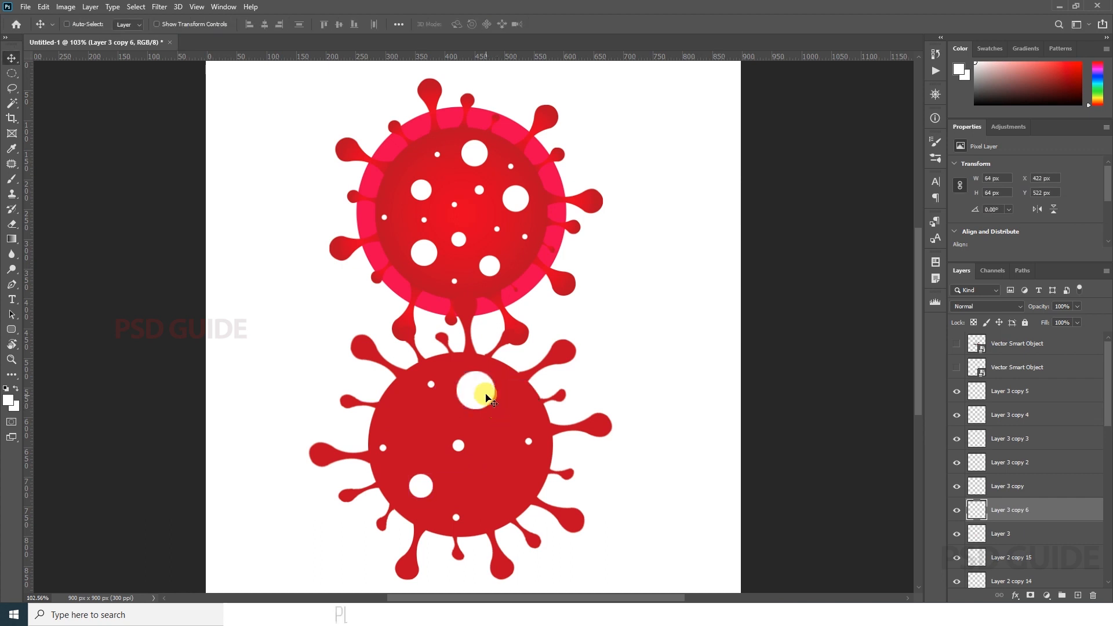
{"action": "left_click_drag", "start_coordinate": [514, 488], "coordinate": [513, 488], "text": "alt"}
{"action": "key", "text": "ctrl+t"}
{"action": "left_click_drag", "start_coordinate": [522, 462], "coordinate": [518, 465], "text": "alt"}
{"action": "key", "text": "Return"}
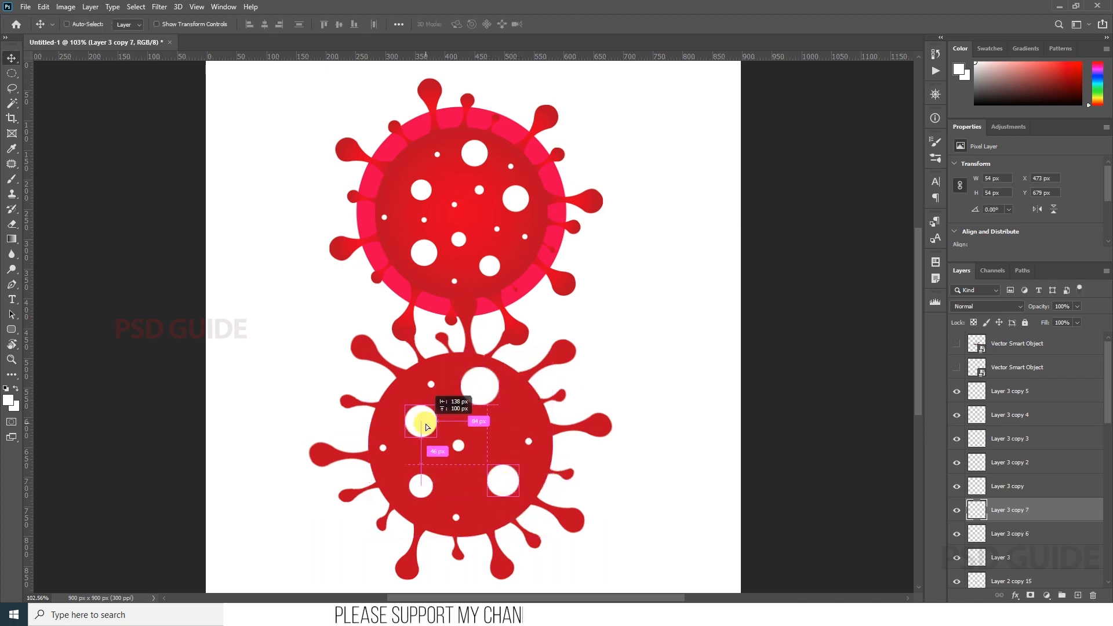
Duplicate the lower-right white dot to the upper left of the body, shrink it slightly, and shift the lower-left dot rightward.
{"action": "left_click_drag", "start_coordinate": [426, 427], "coordinate": [424, 426], "text": "alt"}
{"action": "key", "text": "ctrl+t"}
{"action": "left_click_drag", "start_coordinate": [434, 436], "coordinate": [427, 434], "text": "alt"}
{"action": "key", "text": "Return"}
{"action": "left_click_drag", "start_coordinate": [424, 487], "coordinate": [427, 487]}
Duplicate the 20 px centre dot to the upper right of the body and adjust the positions of the dots around it.
{"action": "left_click", "coordinate": [461, 447]}
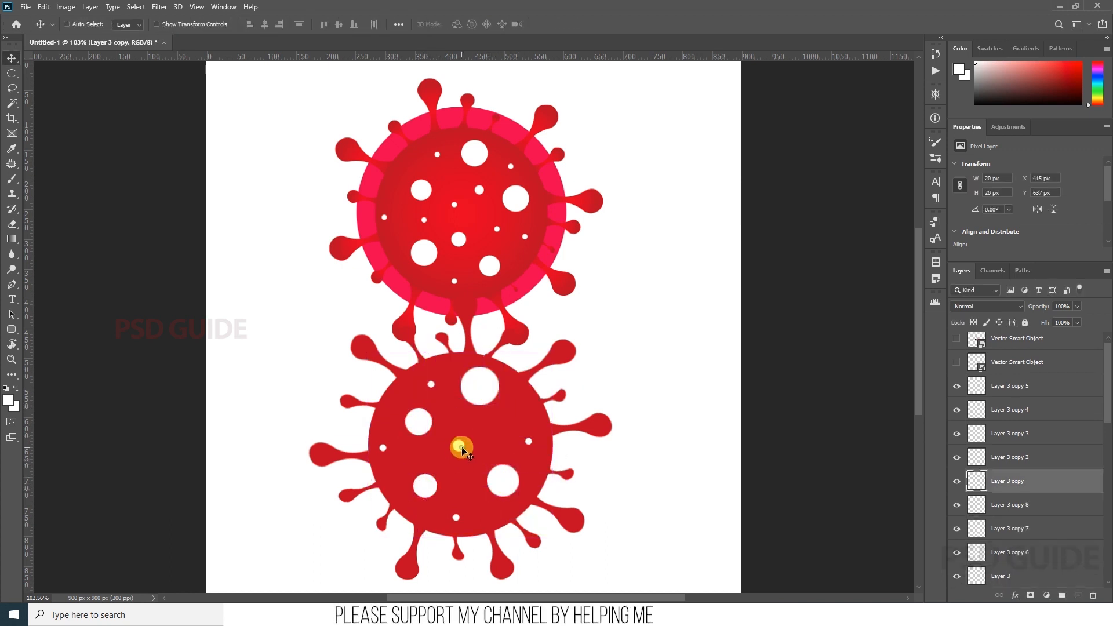
{"action": "left_click_drag", "start_coordinate": [512, 424], "coordinate": [522, 411], "text": "alt"}
{"action": "left_click_drag", "start_coordinate": [529, 442], "coordinate": [518, 439], "text": "ctrl"}
{"action": "left_click_drag", "start_coordinate": [461, 455], "coordinate": [466, 452], "text": "ctrl"}
{"action": "left_click_drag", "start_coordinate": [502, 486], "coordinate": [508, 495], "text": "ctrl"}
Duplicate the bottom white dot, shrink the copy, and scatter further tiny dots between the larger ones on the virus body.
{"action": "left_click_drag", "start_coordinate": [455, 517], "coordinate": [469, 500], "text": "ctrl+alt"}
{"action": "key", "text": "ctrl+t"}
{"action": "left_click_drag", "start_coordinate": [499, 455], "coordinate": [517, 451], "text": "alt"}
{"action": "mouse_move", "coordinate": [517, 451]}
{"action": "left_mouse_down", "text": "alt"}
{"action": "mouse_move", "coordinate": [425, 466]}
{"action": "mouse_move", "coordinate": [516, 440]}
{"action": "left_mouse_up", "text": "alt"}
{"action": "left_click_drag", "start_coordinate": [472, 488], "coordinate": [462, 416], "text": "ctrl"}
{"action": "left_click_drag", "start_coordinate": [471, 484], "coordinate": [469, 484], "text": "ctrl"}
{"action": "left_click", "coordinate": [473, 458], "text": "ctrl"}
{"action": "left_click_drag", "start_coordinate": [615, 390], "coordinate": [576, 390], "text": "ctrl"}
Hide the original virus and scale down the redrawn virus's top spike to about 38 × 96 px and its upper-left spike slightly.
{"action": "left_click", "coordinate": [430, 261], "text": "ctrl"}
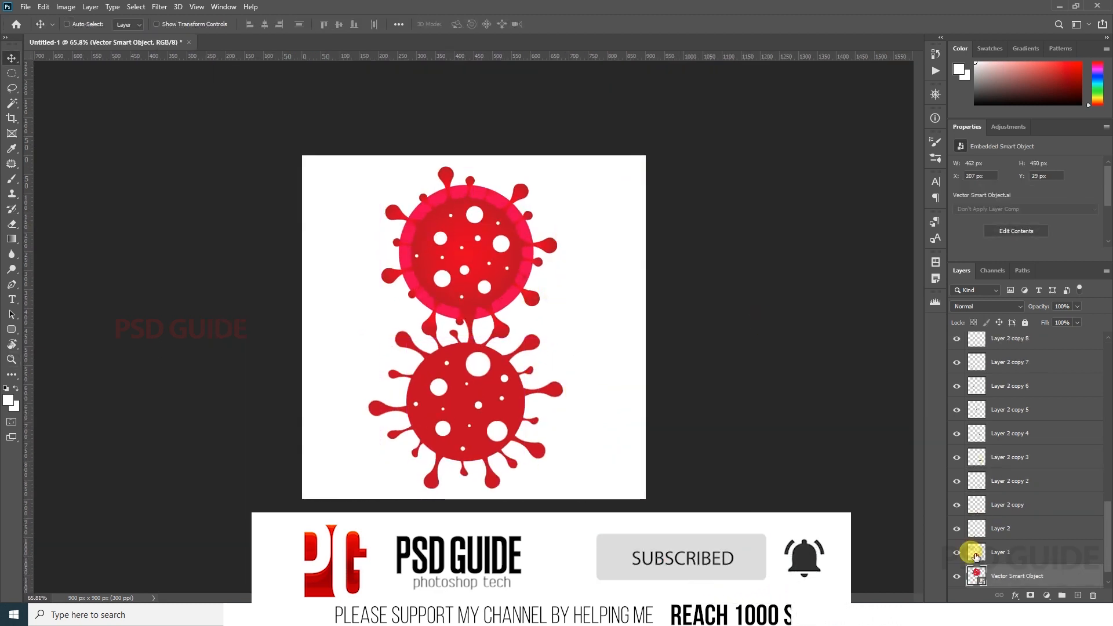
{"action": "left_click", "coordinate": [956, 576]}
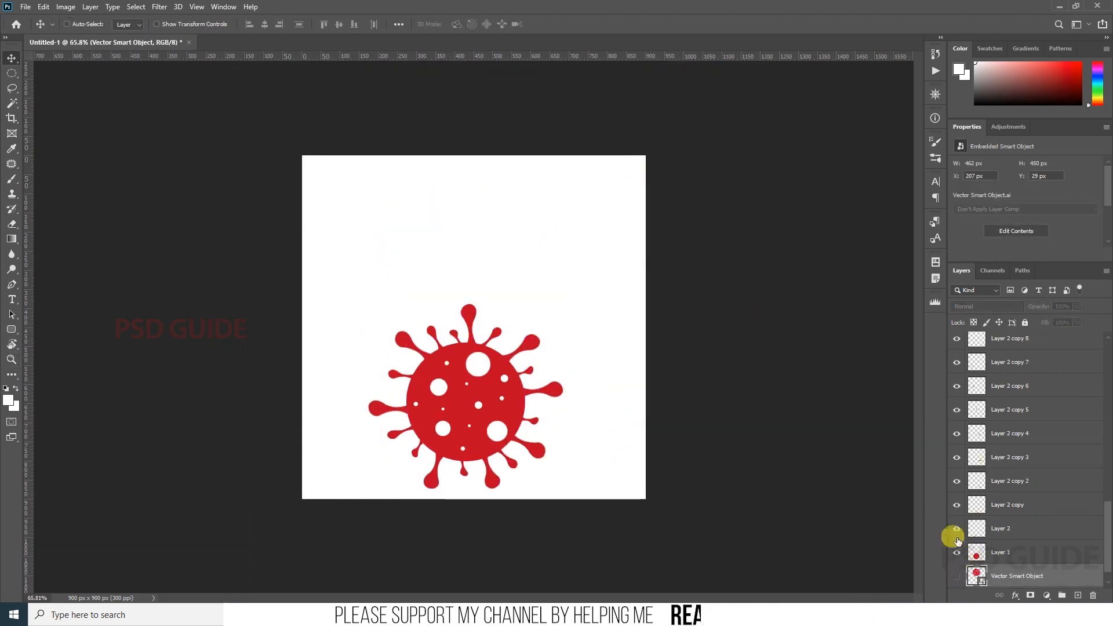
{"action": "left_click", "coordinate": [469, 319]}
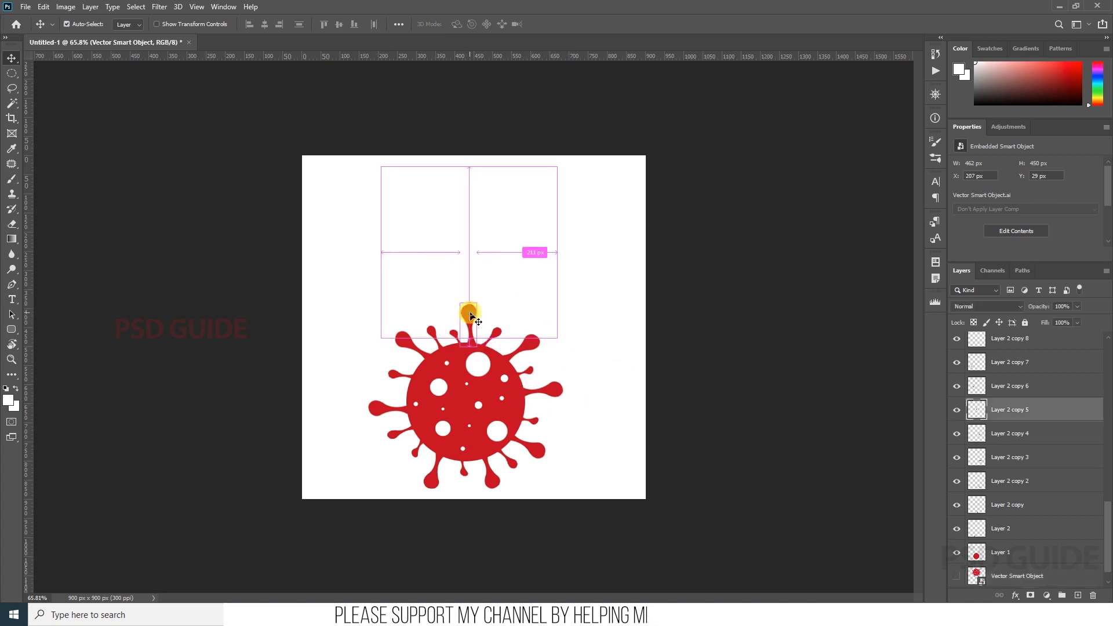
{"action": "key", "text": "ctrl+t"}
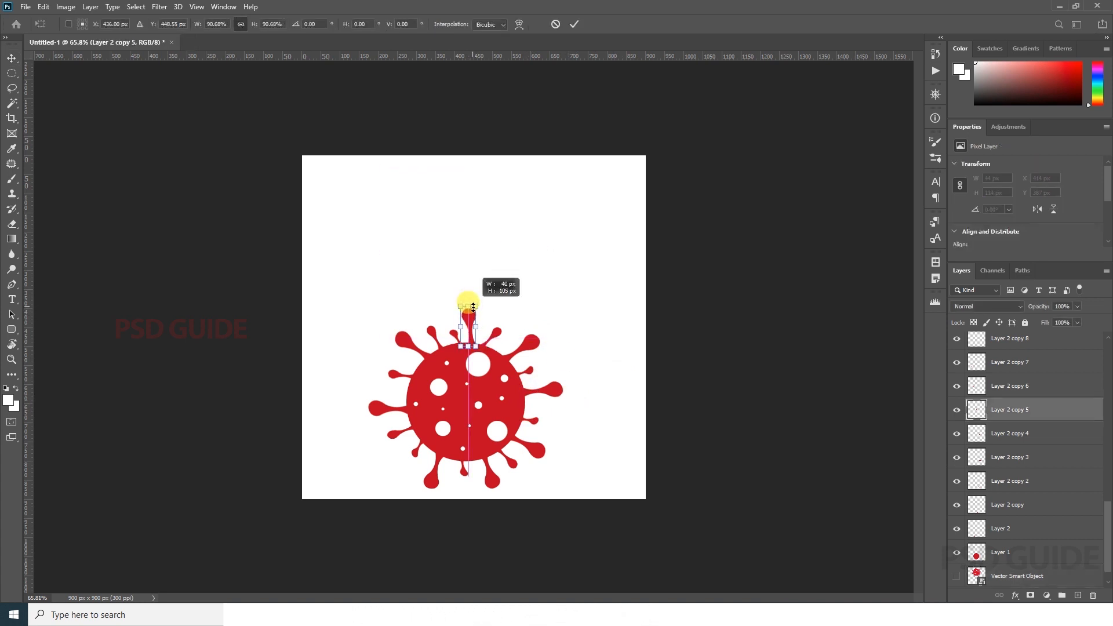
{"action": "key", "text": "Return"}
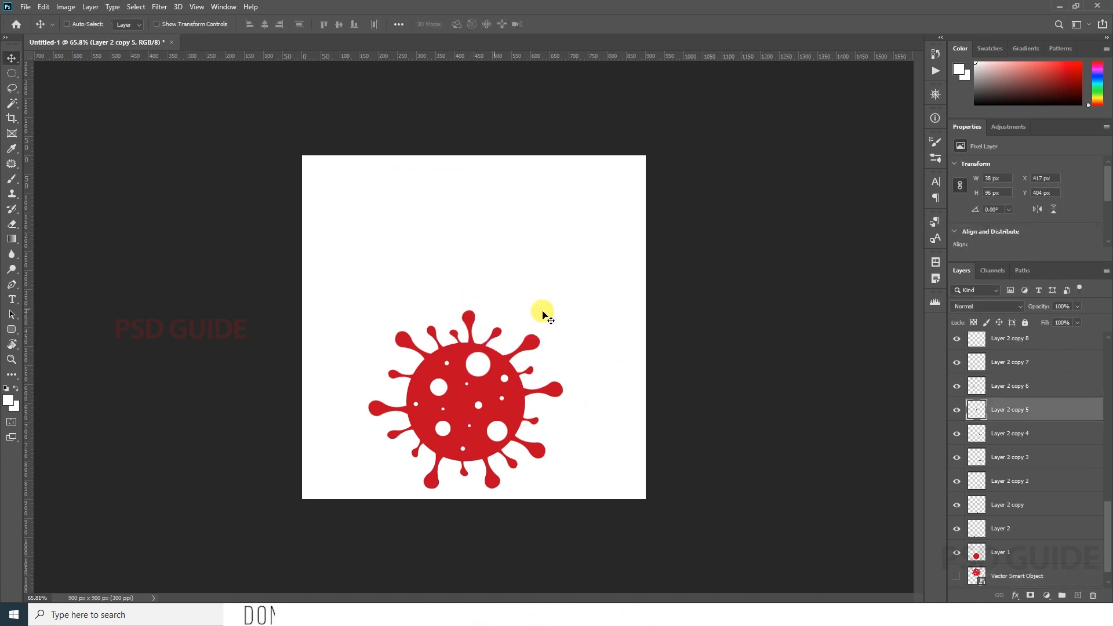
{"action": "left_click", "coordinate": [400, 339]}
{"action": "key", "text": "ctrl+t"}
{"action": "key", "text": "Return"}
Group all layers of the redrawn virus and move the group up to the middle of the canvas.
{"action": "left_click", "coordinate": [1036, 549]}
{"action": "scroll", "coordinate": [1038, 544], "scroll_direction": "up", "scroll_amount": 8}
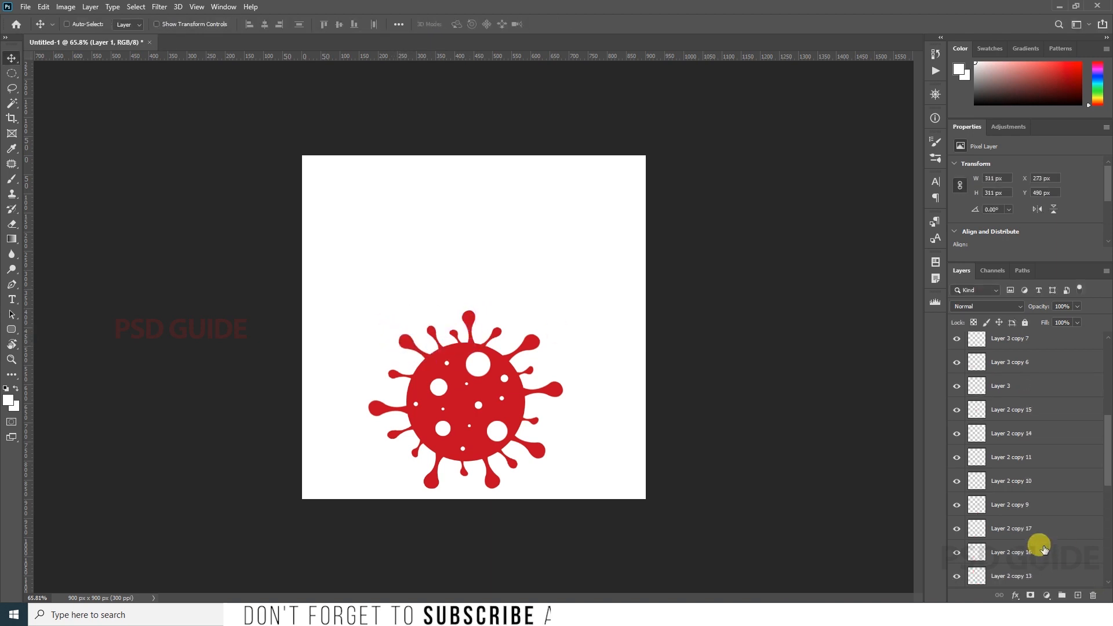
{"action": "left_click", "coordinate": [1021, 393], "text": "shift"}
{"action": "key", "text": "ctrl+g"}
{"action": "left_click_drag", "start_coordinate": [477, 410], "coordinate": [477, 333]}
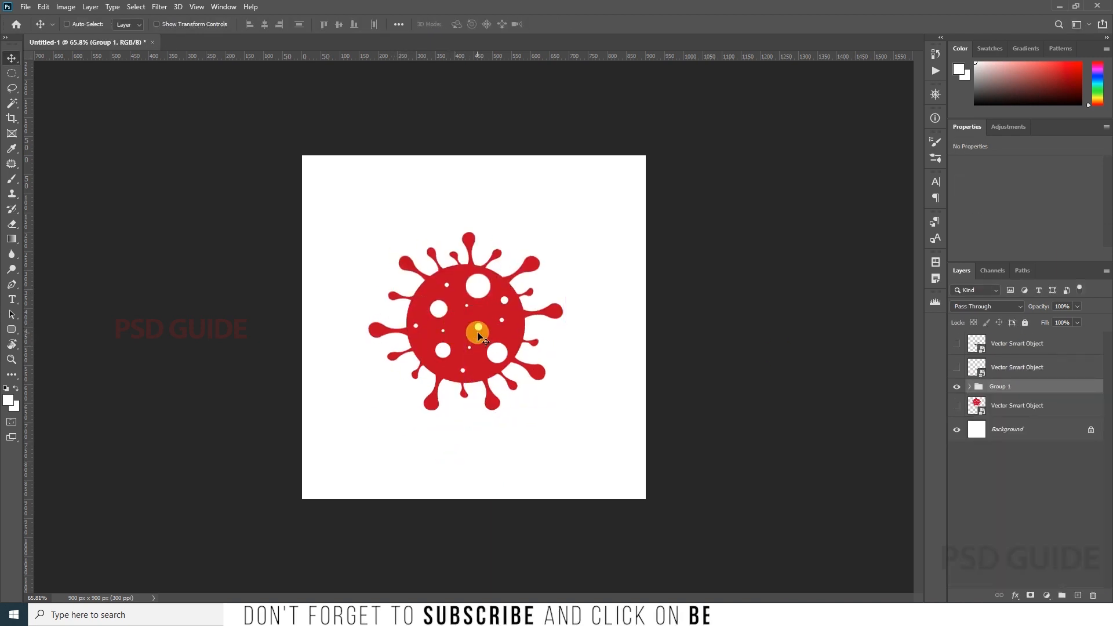
On a new layer, make a circular selection about 334 px wide and fill it with pink sampled from the original virus's outer ring.
{"action": "left_click", "coordinate": [1077, 596]}
{"action": "left_click_drag", "start_coordinate": [532, 379], "coordinate": [544, 391]}
{"action": "left_click", "coordinate": [956, 429]}
{"action": "key", "text": "i"}
{"action": "left_click", "coordinate": [419, 201]}
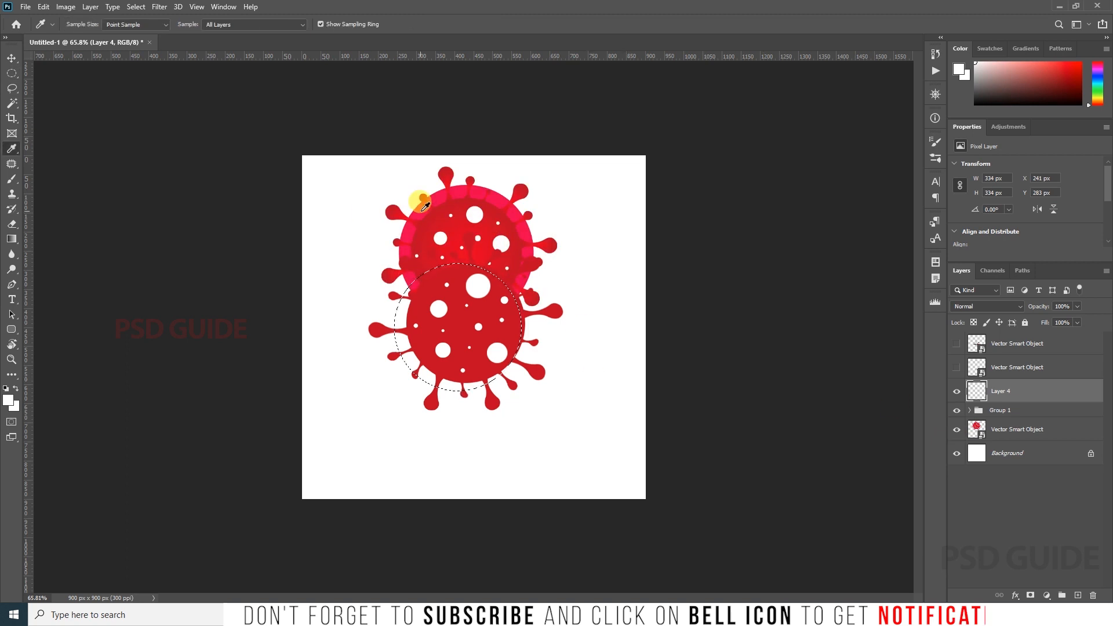
{"action": "left_click", "coordinate": [956, 429]}
{"action": "key", "text": "alt+BackSpace"}
Enlarge the pink circle slightly and move its layer below the virus group.
{"action": "key", "text": "z"}
{"action": "left_click_drag", "start_coordinate": [513, 295], "coordinate": [559, 280]}
{"action": "key", "text": "v"}
{"action": "left_click_drag", "start_coordinate": [559, 214], "coordinate": [579, 194]}
{"action": "key", "text": "Return"}
{"action": "key", "text": "ctrl+["}
Align the pink circle and the virus group on their horizontal and vertical centres.
{"action": "key", "text": "z"}
{"action": "left_click_drag", "start_coordinate": [486, 304], "coordinate": [541, 324]}
{"action": "key", "text": "v"}
{"action": "left_click", "coordinate": [1012, 386], "text": "ctrl"}
{"action": "left_click", "coordinate": [264, 25]}
{"action": "left_click", "coordinate": [339, 24]}
Compare the redrawn virus with the original and scale the pink circle down slightly.
{"action": "scroll", "coordinate": [496, 273], "scroll_direction": "down", "scroll_amount": 3}
{"action": "left_click", "coordinate": [956, 429]}
{"action": "left_click", "coordinate": [957, 431]}
{"action": "left_click", "coordinate": [539, 323], "text": "ctrl"}
{"action": "key", "text": "ctrl+t"}
{"action": "left_click_drag", "start_coordinate": [549, 253], "coordinate": [543, 258]}
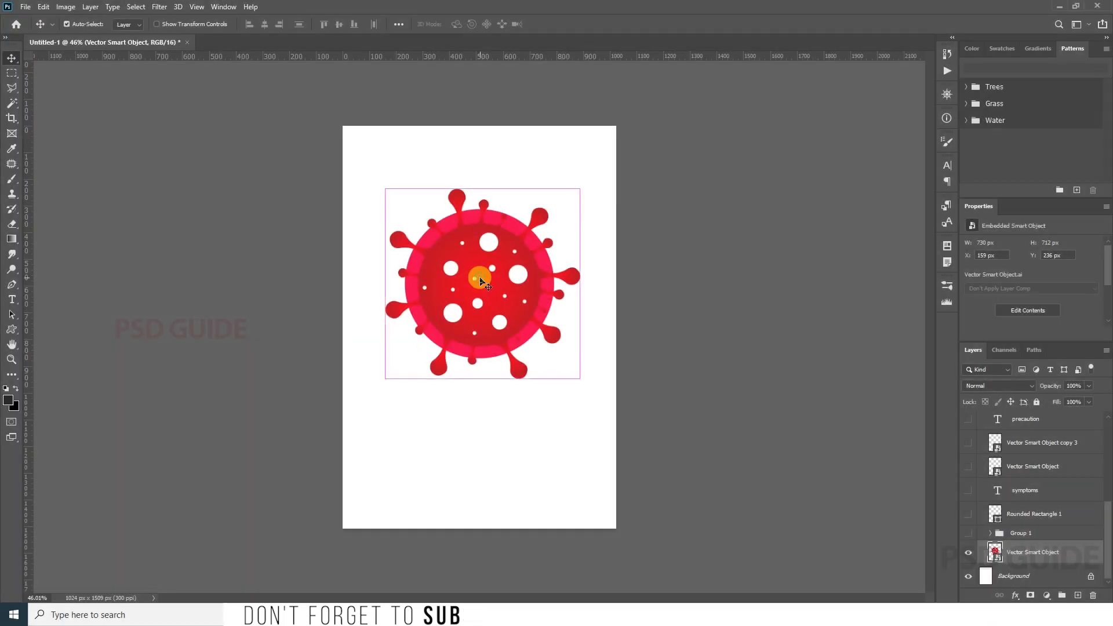
In the poster document, rotate and scale the virus to about 458 × 473 px and place it in the upper middle.
{"action": "left_click_drag", "start_coordinate": [471, 268], "coordinate": [525, 187]}
{"action": "key", "text": "Return"}
{"action": "left_click_drag", "start_coordinate": [504, 310], "coordinate": [504, 296]}
{"action": "key", "text": "ctrl+t"}
{"action": "left_click_drag", "start_coordinate": [573, 316], "coordinate": [569, 232]}
{"action": "key", "text": "Return"}
{"action": "left_click_drag", "start_coordinate": [500, 292], "coordinate": [498, 281]}
{"action": "key", "text": "ctrl+t"}
{"action": "left_click_drag", "start_coordinate": [568, 230], "coordinate": [561, 239]}
{"action": "key", "text": "Return"}
Duplicate the main virus into the poster's upper-right corner, partly off the page, and adjust its size and rotation.
{"action": "left_click_drag", "start_coordinate": [499, 264], "coordinate": [634, 148]}
{"action": "key", "text": "ctrl+t"}
{"action": "key", "text": "Return"}
{"action": "mouse_move", "coordinate": [648, 218]}
{"action": "left_mouse_down"}
{"action": "mouse_move", "coordinate": [634, 196]}
{"action": "mouse_move", "coordinate": [657, 215]}
{"action": "left_mouse_up"}
{"action": "key", "text": "Return"}
Place smaller, rescaled copies of the virus at the poster's upper left and bottom centre.
{"action": "left_click_drag", "start_coordinate": [622, 173], "coordinate": [405, 181]}
{"action": "key", "text": "ctrl+t"}
{"action": "left_click_drag", "start_coordinate": [435, 128], "coordinate": [498, 521]}
{"action": "key", "text": "Return"}
Make tiny virus copies of about 39 × 38 px and arrange them at the poster's upper left, lower left and lower right.
{"action": "left_click_drag", "start_coordinate": [481, 528], "coordinate": [397, 227]}
{"action": "key", "text": "ctrl+t"}
{"action": "key", "text": "Return"}
{"action": "left_click_drag", "start_coordinate": [405, 231], "coordinate": [565, 525], "text": "alt"}
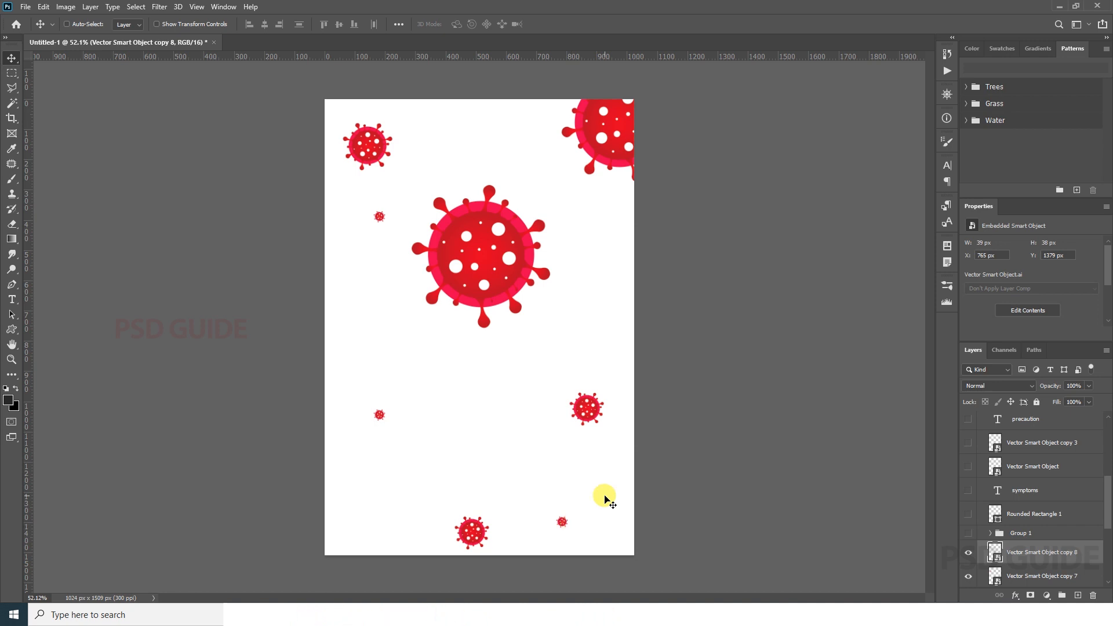
{"action": "left_click_drag", "start_coordinate": [561, 524], "coordinate": [570, 512], "text": "ctrl"}
{"action": "left_click_drag", "start_coordinate": [379, 416], "coordinate": [411, 386], "text": "ctrl"}
Centre the main virus horizontally on the poster canvas.
{"action": "left_click_drag", "start_coordinate": [472, 251], "coordinate": [478, 251], "text": "ctrl"}
{"action": "key", "text": "ctrl+a"}
{"action": "left_click", "coordinate": [266, 26]}
{"action": "key", "text": "ctrl+d"}
Browse the hidden poster layers and briefly show some of them to find the title artwork.
{"action": "scroll", "coordinate": [1020, 522], "scroll_direction": "down", "scroll_amount": 5}
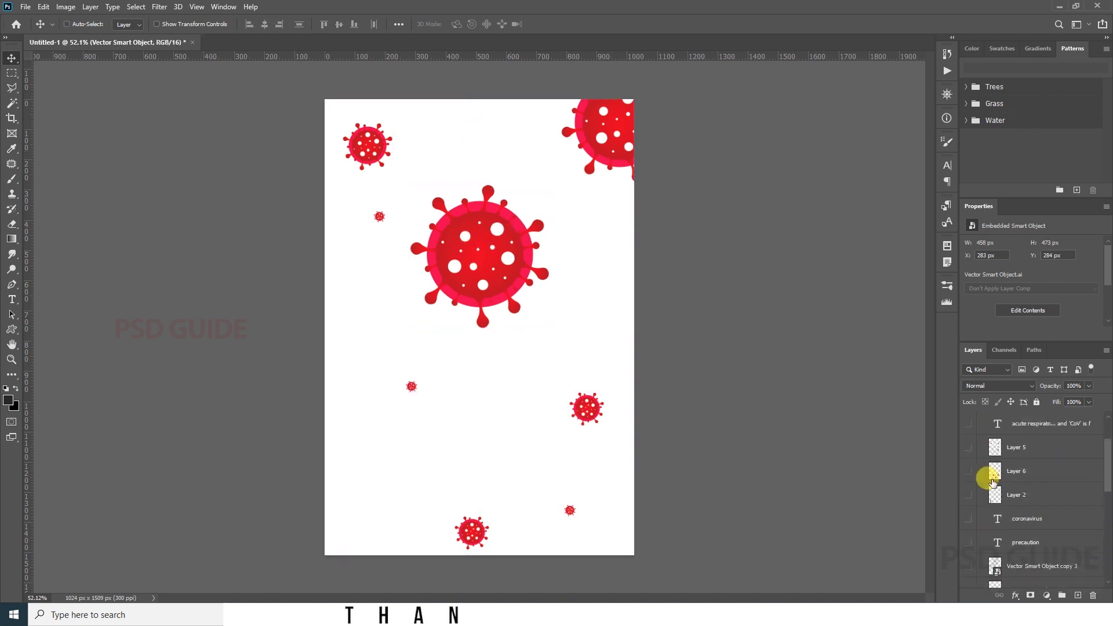
{"action": "scroll", "coordinate": [1030, 516], "scroll_direction": "down", "scroll_amount": 3}
{"action": "scroll", "coordinate": [980, 510], "scroll_direction": "down", "scroll_amount": 7}
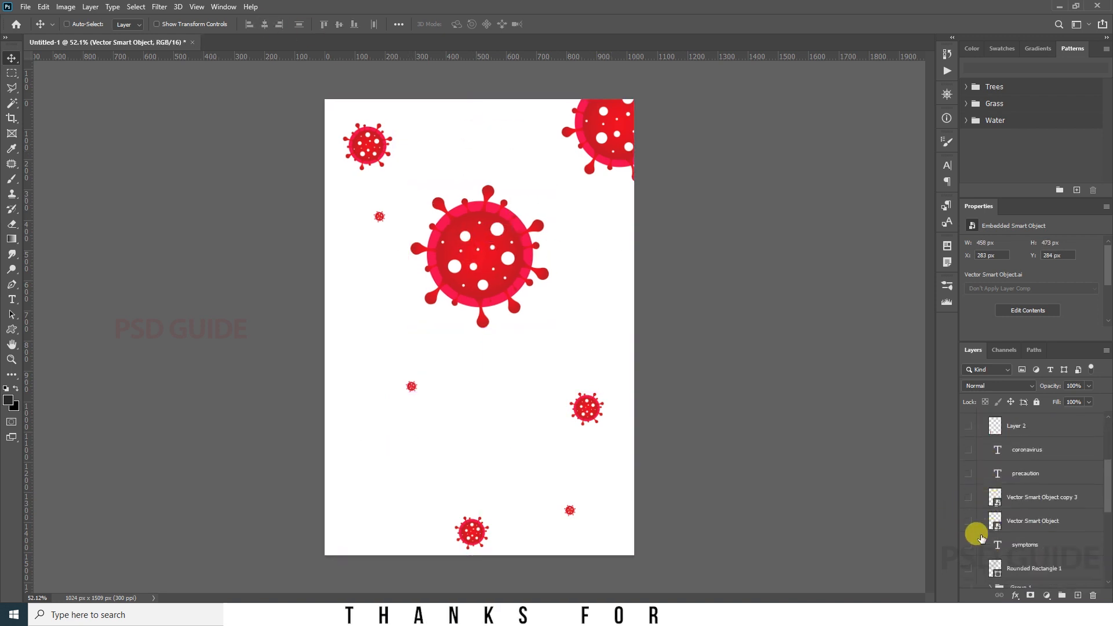
{"action": "scroll", "coordinate": [1009, 493], "scroll_direction": "up", "scroll_amount": 3}
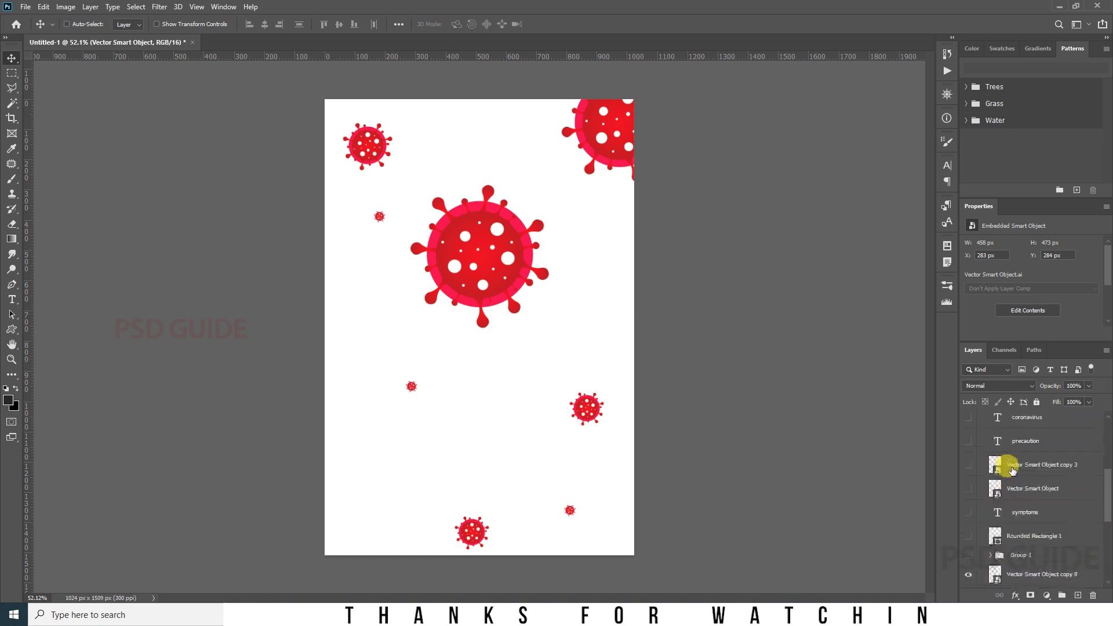
{"action": "left_click", "coordinate": [967, 485]}
{"action": "left_click", "coordinate": [966, 484]}
{"action": "scroll", "coordinate": [968, 458], "scroll_direction": "up", "scroll_amount": 5}
{"action": "left_click", "coordinate": [965, 485]}
{"action": "left_click", "coordinate": [965, 485]}
{"action": "scroll", "coordinate": [968, 462], "scroll_direction": "up", "scroll_amount": 2}
Show the STOP CORONAVIRUS title layer and centre it horizontally on the canvas.
{"action": "left_click", "coordinate": [968, 437]}
{"action": "left_click", "coordinate": [1032, 437]}
{"action": "key", "text": "ctrl+a"}
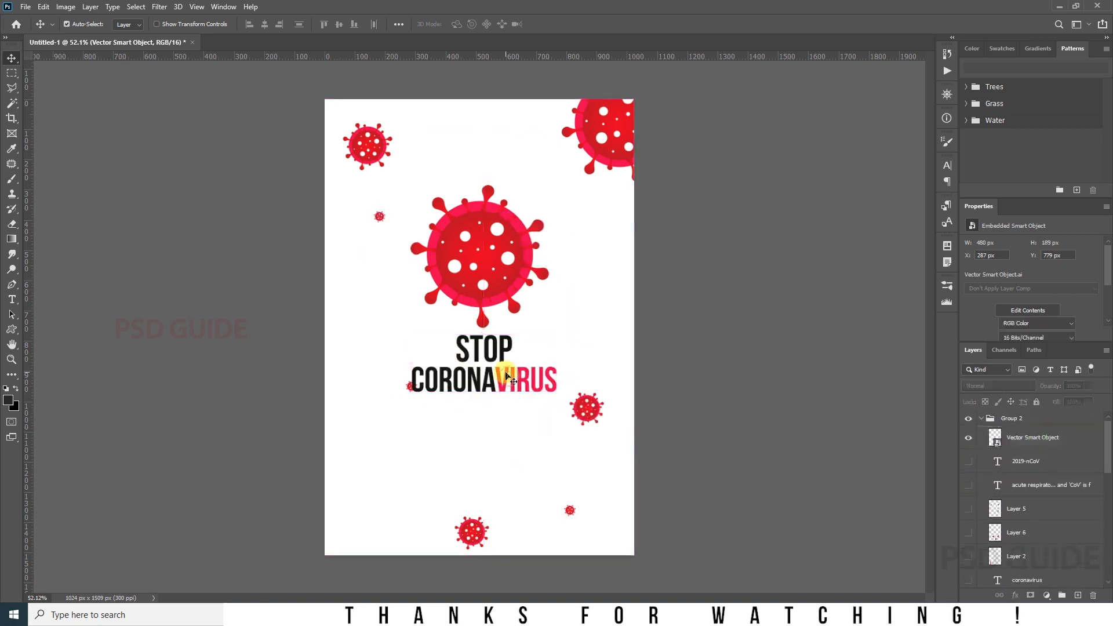
{"action": "left_click", "coordinate": [265, 25]}
{"action": "key", "text": "ctrl+d"}
Move the tiny virus overlapping the title beside the word STOP, enlarge it slightly, and nudge the main virus up.
{"action": "left_click_drag", "start_coordinate": [449, 365], "coordinate": [497, 367]}
{"action": "left_click_drag", "start_coordinate": [566, 390], "coordinate": [569, 392]}
{"action": "left_click_drag", "start_coordinate": [386, 391], "coordinate": [478, 339]}
{"action": "key", "text": "ctrl+t"}
{"action": "key", "text": "Return"}
{"action": "left_click_drag", "start_coordinate": [592, 387], "coordinate": [524, 390]}
{"action": "left_click_drag", "start_coordinate": [466, 362], "coordinate": [456, 362]}
{"action": "left_click", "coordinate": [491, 256], "text": "ctrl"}
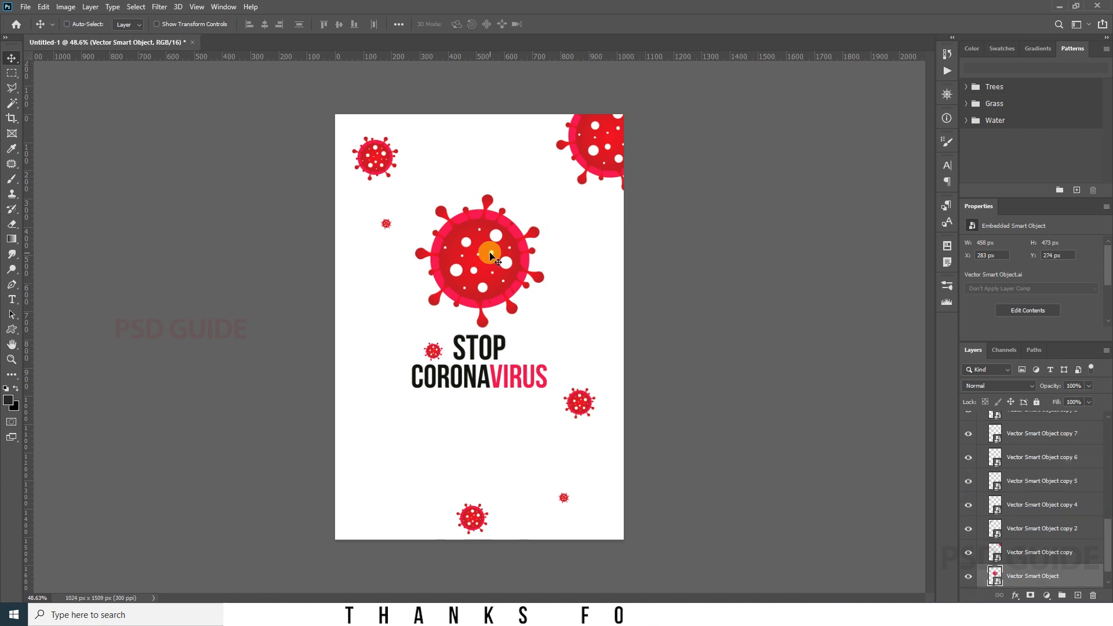
Show the 2019-nCoV heading and its subtitle, scale both to about 113%, and move them down about 40 px.
{"action": "scroll", "coordinate": [1018, 529], "scroll_direction": "down", "scroll_amount": 5}
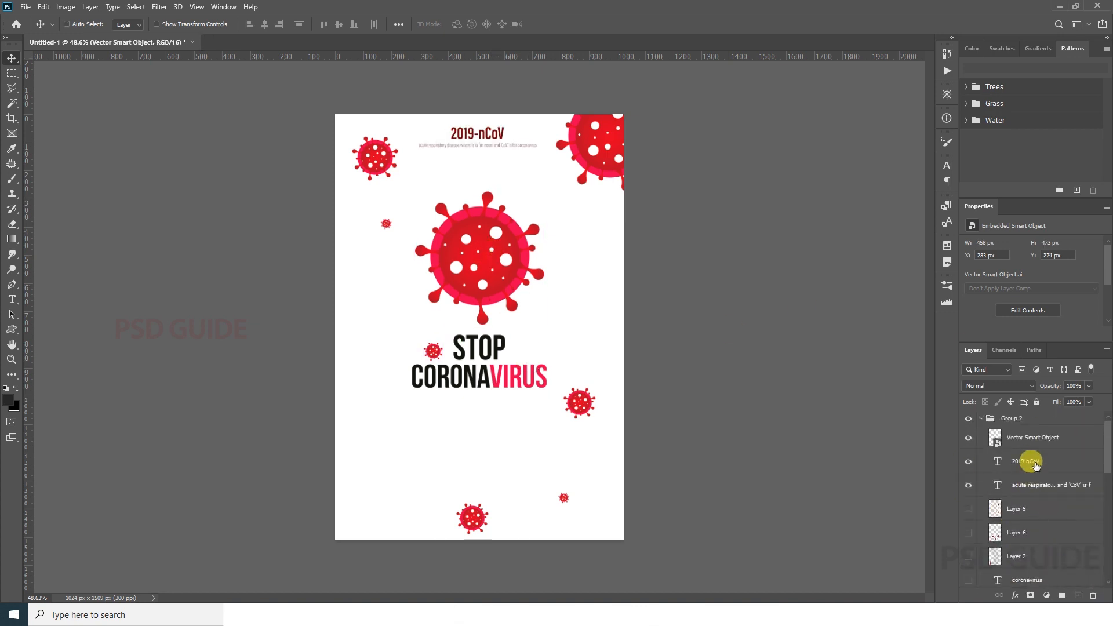
{"action": "key", "text": "ctrl+t"}
{"action": "left_click_drag", "start_coordinate": [537, 148], "coordinate": [544, 156]}
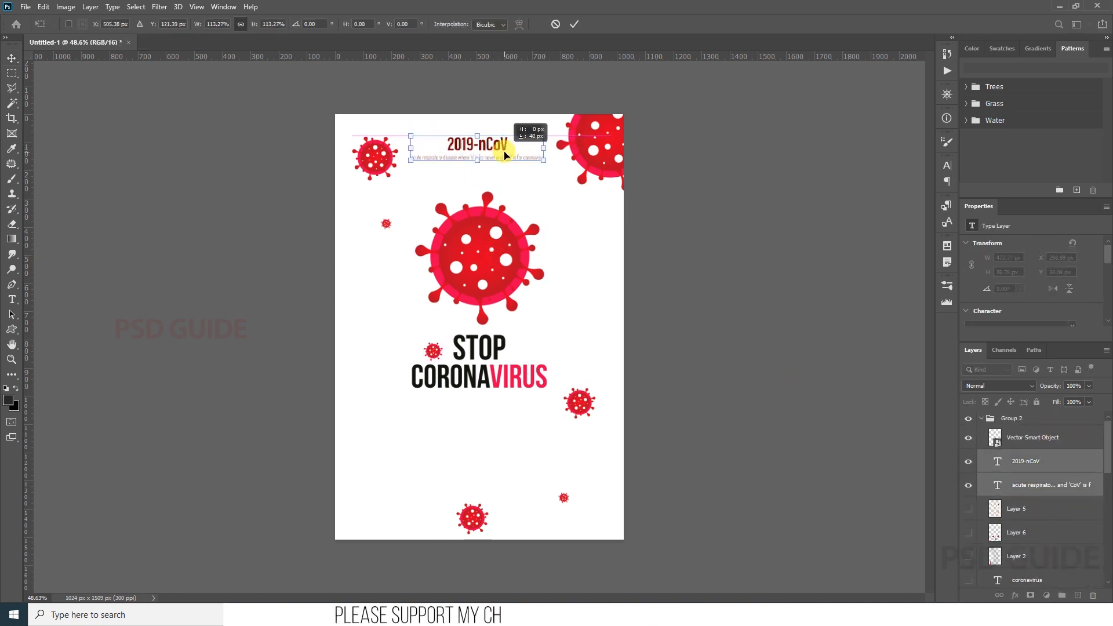
{"action": "key", "text": "Return"}
{"action": "scroll", "coordinate": [505, 154], "scroll_direction": "up", "scroll_amount": 5}
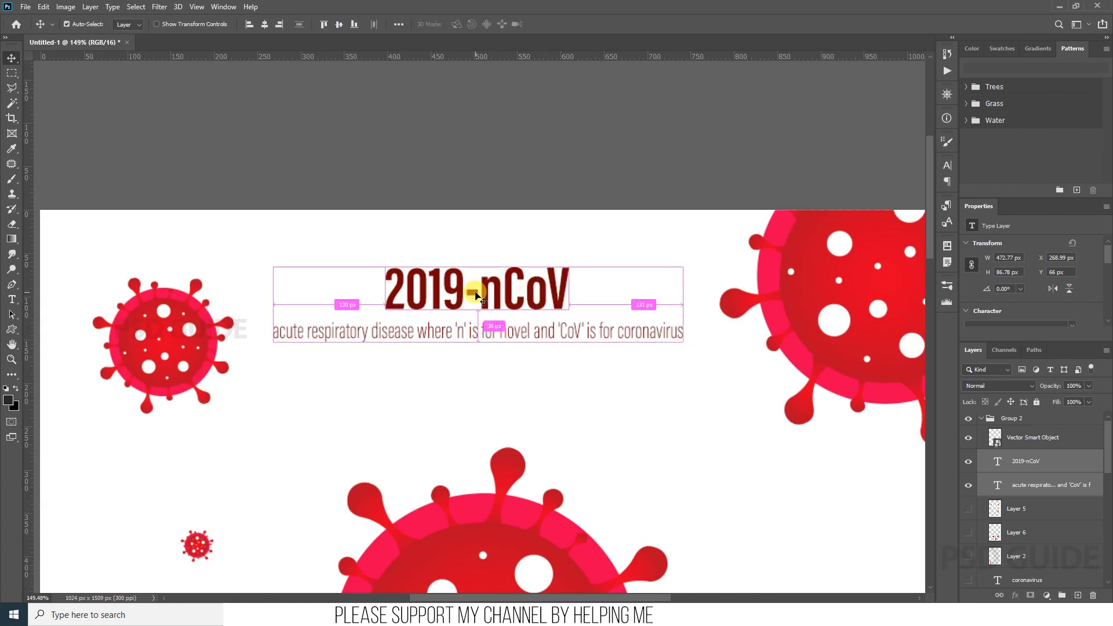
{"action": "key", "text": "ctrl+0"}
Duplicate the tiny lower-right virus beside the main virus's right side and apply a Gaussian Blur to the copy.
{"action": "left_click_drag", "start_coordinate": [584, 538], "coordinate": [617, 276]}
{"action": "left_click", "coordinate": [158, 7]}
{"action": "mouse_move", "coordinate": [255, 138]}
{"action": "left_click", "coordinate": [345, 185]}
{"action": "left_click", "coordinate": [784, 287]}
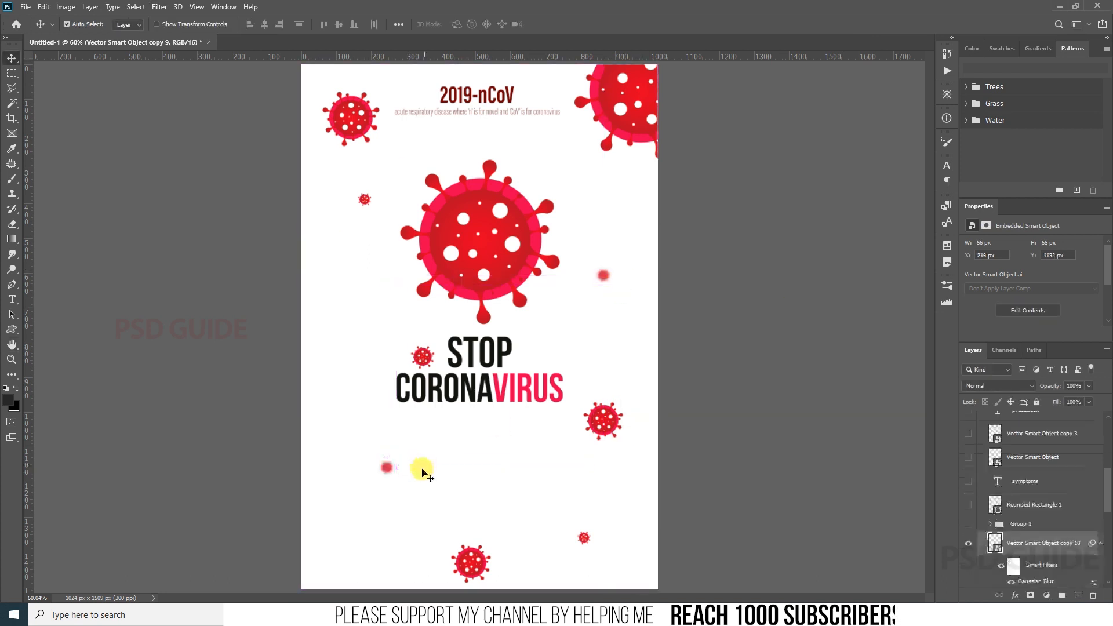
Enlarge the blurred virus at the lower left and place it partly off the poster's left edge.
{"action": "key", "text": "ctrl+t"}
{"action": "key", "text": "Return"}
{"action": "left_click_drag", "start_coordinate": [396, 457], "coordinate": [427, 415]}
{"action": "key", "text": "Return"}
Replace the sharp virus at the poster's upper left with a blurred copy scaled to about 139 × 138 px.
{"action": "left_click_drag", "start_coordinate": [460, 462], "coordinate": [390, 122]}
{"action": "left_click", "coordinate": [342, 139], "text": "ctrl"}
{"action": "key", "text": "Delete"}
{"action": "key", "text": "ctrl+t"}
{"action": "left_click", "coordinate": [566, 236]}
{"action": "left_click_drag", "start_coordinate": [404, 65], "coordinate": [376, 91]}
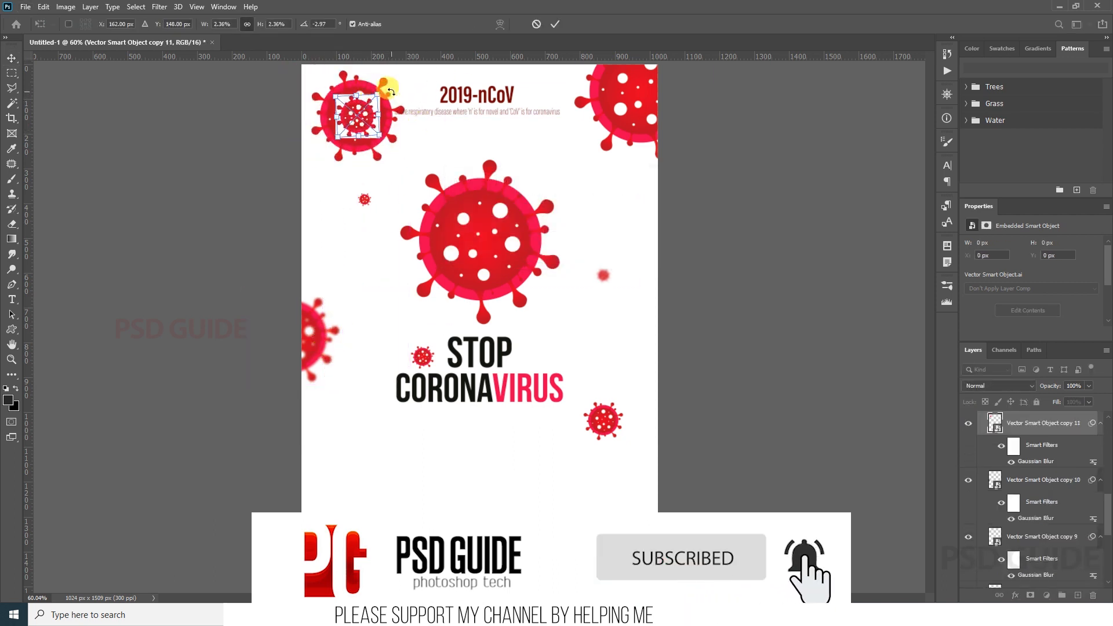
{"action": "key", "text": "Return"}
{"action": "left_click_drag", "start_coordinate": [382, 131], "coordinate": [374, 127]}
Replace the tiny sharp virus left of the main virus with a small blurred copy, and nudge the upper-left blurred virus up.
{"action": "left_click", "coordinate": [364, 200], "text": "ctrl"}
{"action": "key", "text": "Delete"}
{"action": "left_click", "coordinate": [604, 276], "text": "ctrl"}
{"action": "left_click_drag", "start_coordinate": [603, 276], "coordinate": [380, 243]}
{"action": "scroll", "coordinate": [531, 246], "scroll_direction": "down", "scroll_amount": 1}
{"action": "left_click_drag", "start_coordinate": [368, 139], "coordinate": [367, 129]}
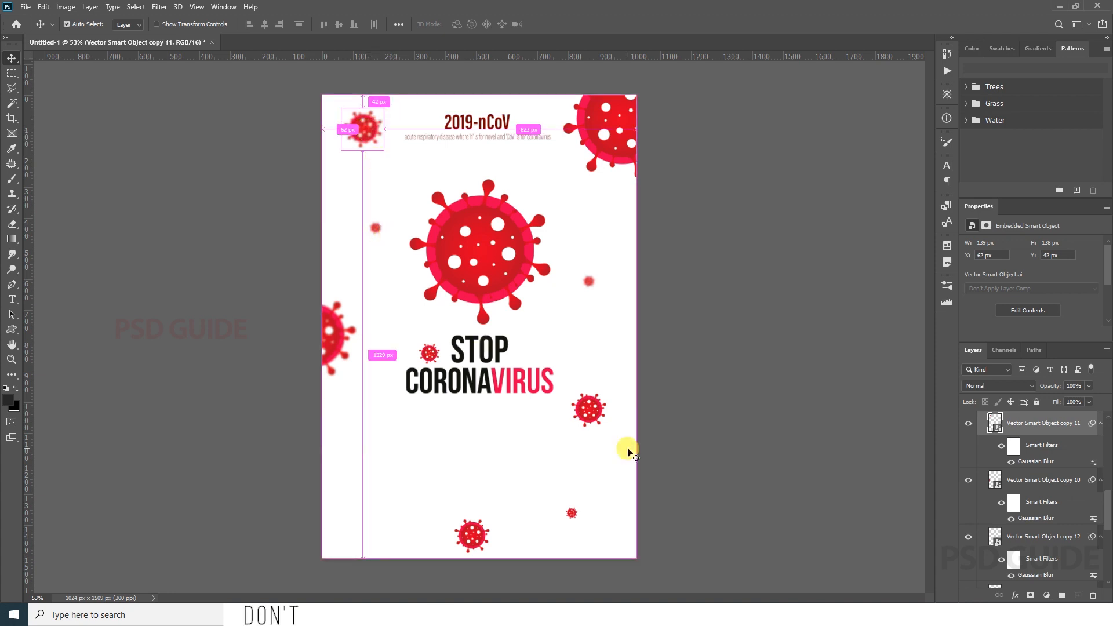
Enlarge the main virus to about 529 × 543 px and reposition it above the STOP CORONAVIRUS title.
{"action": "left_click_drag", "start_coordinate": [502, 256], "coordinate": [497, 247]}
{"action": "key", "text": "ctrl+t"}
{"action": "left_click_drag", "start_coordinate": [571, 206], "coordinate": [593, 199]}
{"action": "key", "text": "Return"}
{"action": "left_click_drag", "start_coordinate": [515, 301], "coordinate": [515, 298]}
Collapse the blurred copies' smart filter lists and show the SYMPTOMS label with its pink rounded rectangle.
{"action": "scroll", "coordinate": [1045, 501], "scroll_direction": "up", "scroll_amount": 4}
{"action": "left_click", "coordinate": [1100, 454]}
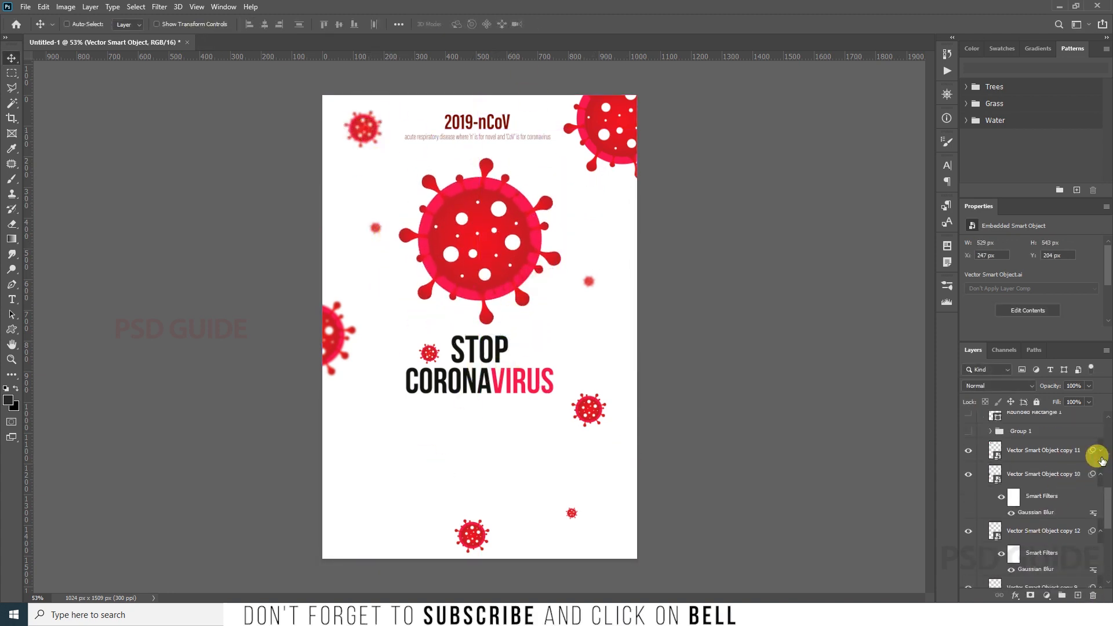
{"action": "left_click", "coordinate": [1100, 474]}
{"action": "scroll", "coordinate": [1097, 528], "scroll_direction": "up", "scroll_amount": 3}
{"action": "left_click", "coordinate": [966, 514]}
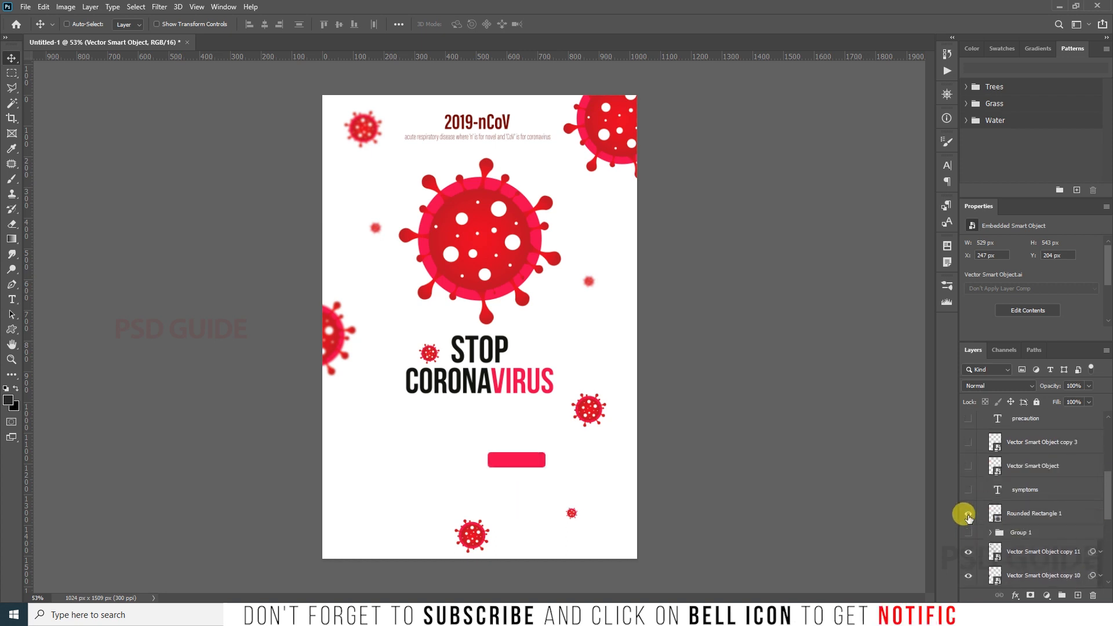
{"action": "left_click", "coordinate": [967, 515]}
{"action": "left_click", "coordinate": [1020, 490]}
{"action": "left_click", "coordinate": [1021, 513], "text": "shift"}
Show the lorem ipsum paragraph, scale it to about 684 × 42 px and place it directly below the title.
{"action": "left_click", "coordinate": [968, 465]}
{"action": "scroll", "coordinate": [969, 468], "scroll_direction": "up", "scroll_amount": 1}
{"action": "left_click", "coordinate": [1038, 538]}
{"action": "left_click_drag", "start_coordinate": [506, 393], "coordinate": [597, 395]}
{"action": "key", "text": "ctrl+t"}
{"action": "left_click_drag", "start_coordinate": [688, 413], "coordinate": [622, 443]}
{"action": "key", "text": "Return"}
{"action": "key", "text": "ctrl+0"}
{"action": "left_click", "coordinate": [600, 432], "text": "ctrl"}
{"action": "left_click", "coordinate": [543, 414], "text": "ctrl"}
{"action": "key", "text": "ctrl+t"}
{"action": "left_click_drag", "start_coordinate": [573, 408], "coordinate": [596, 397]}
{"action": "key", "text": "Return"}
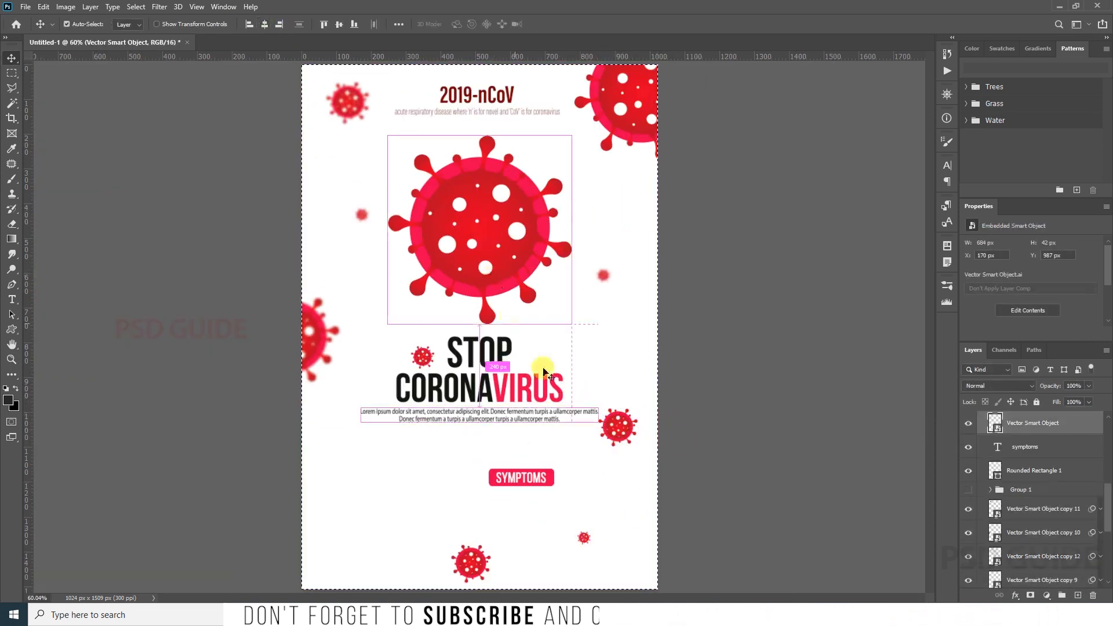
Show the PRECAUTION CORONAVIRUS heading and the list of three pink circles with lorem ipsum text.
{"action": "scroll", "coordinate": [967, 532], "scroll_direction": "up", "scroll_amount": 3}
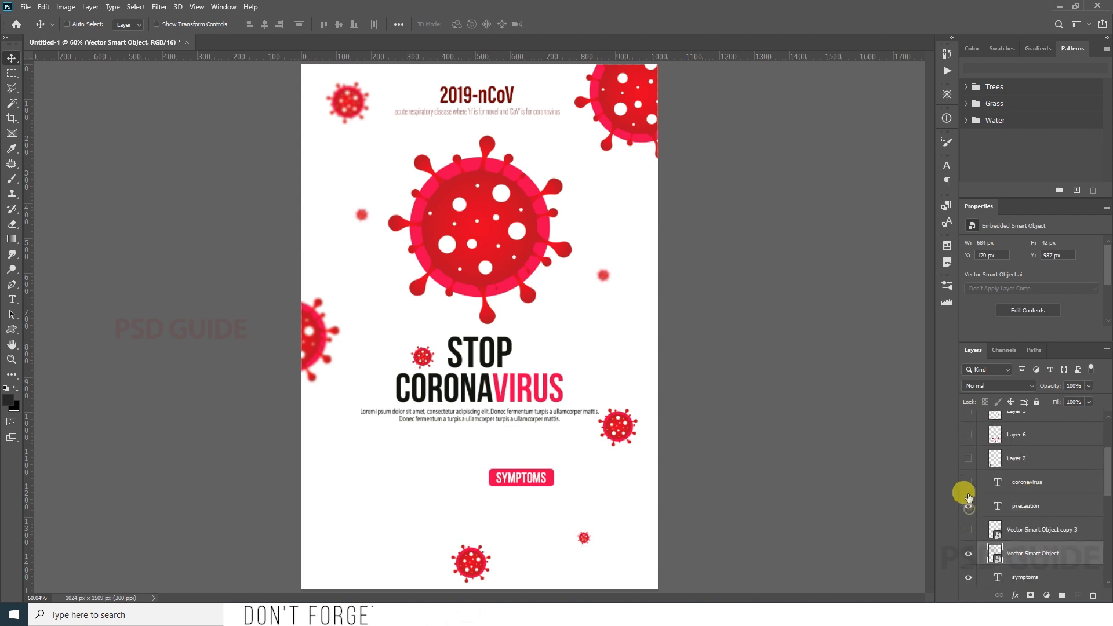
{"action": "left_click", "coordinate": [1047, 509]}
{"action": "left_click", "coordinate": [1020, 458]}
{"action": "left_click", "coordinate": [972, 453]}
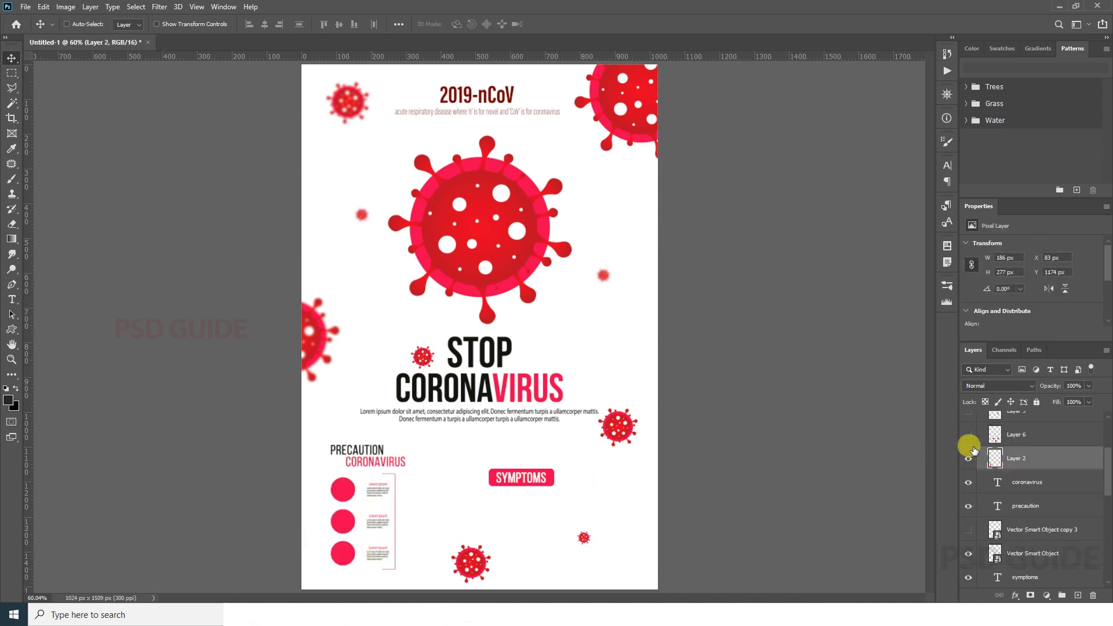
{"action": "left_click", "coordinate": [1027, 501]}
{"action": "left_click", "coordinate": [1032, 486], "text": "shift"}
Show the layer of symptom figures and cut the Severe cough figure onto its own hidden layer.
{"action": "left_click", "coordinate": [967, 434]}
{"action": "left_click", "coordinate": [1008, 434]}
{"action": "key", "text": "z"}
{"action": "left_click_drag", "start_coordinate": [415, 434], "coordinate": [579, 441]}
{"action": "key", "text": "j"}
{"action": "left_click_drag", "start_coordinate": [624, 469], "coordinate": [579, 533]}
{"action": "key", "text": "ctrl+x"}
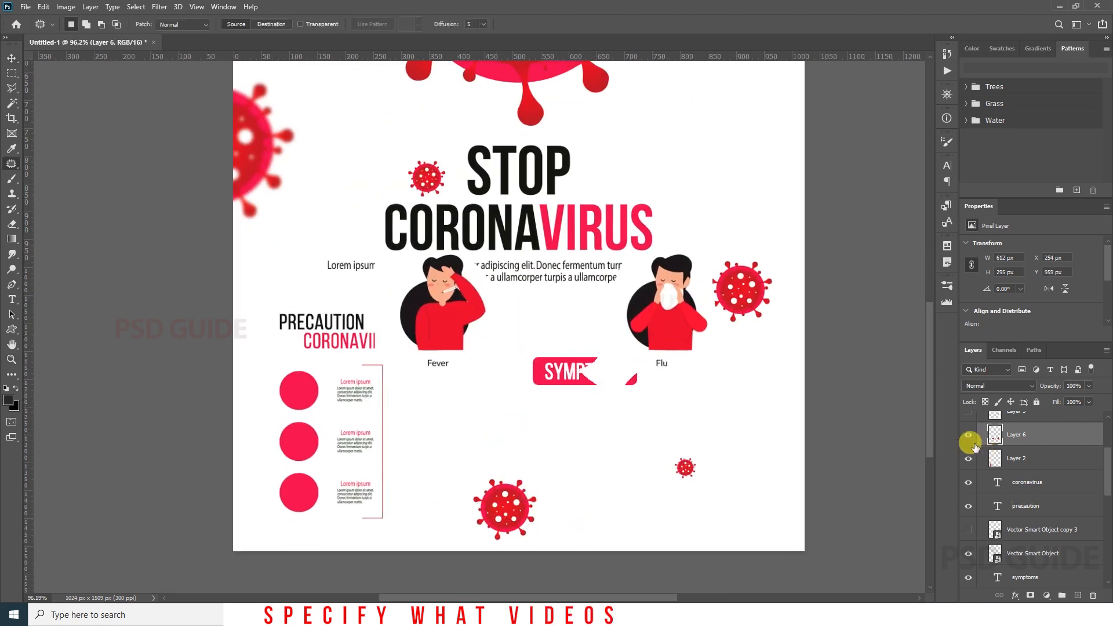
{"action": "key", "text": "ctrl+v"}
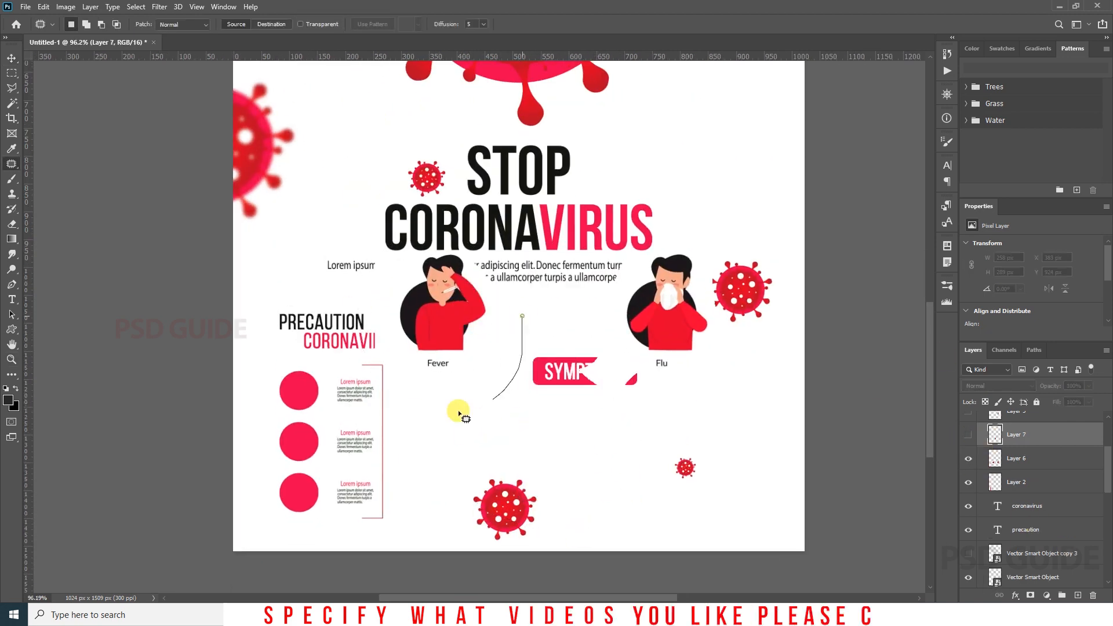
Cut the Fever figure from Layer 6 onto its own layer and hide it.
{"action": "left_click", "coordinate": [1029, 463]}
{"action": "key", "text": "ctrl+x"}
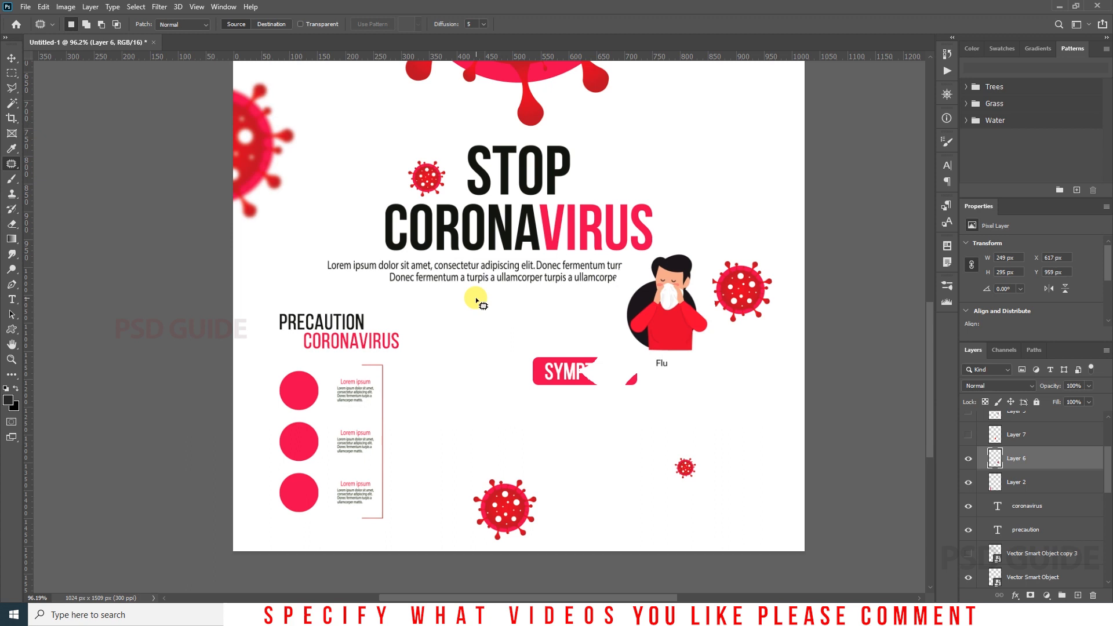
{"action": "key", "text": "v"}
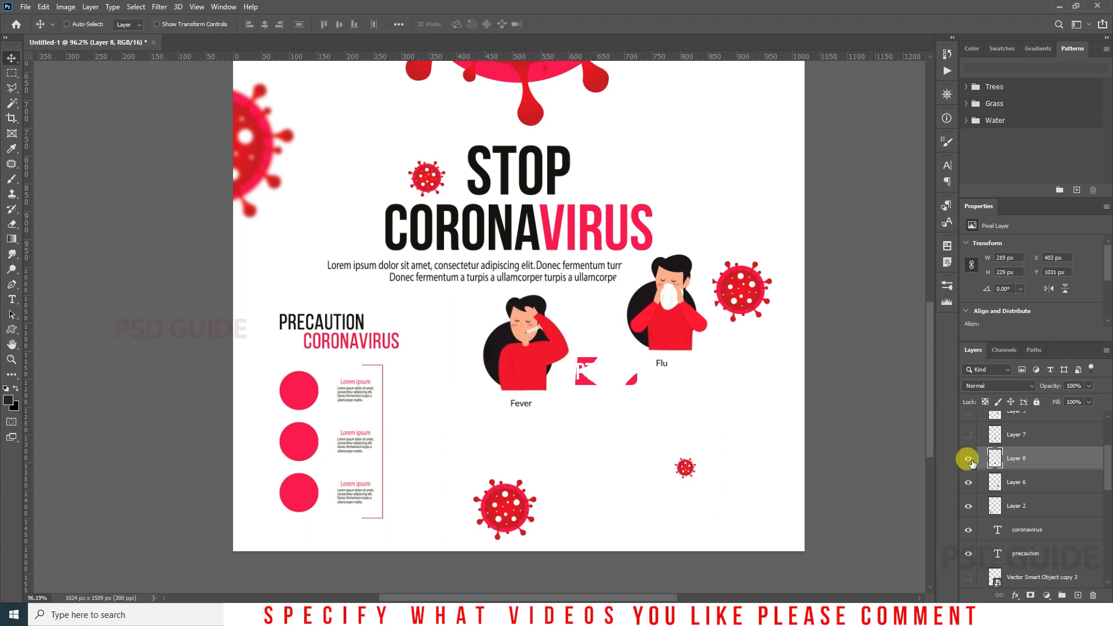
{"action": "left_click", "coordinate": [968, 458]}
Show the Severe cough figure, scale it to about 142 × 159 px and move it toward the precaution list.
{"action": "left_click", "coordinate": [968, 435]}
{"action": "left_click", "coordinate": [1016, 434]}
{"action": "left_click_drag", "start_coordinate": [559, 308], "coordinate": [505, 372]}
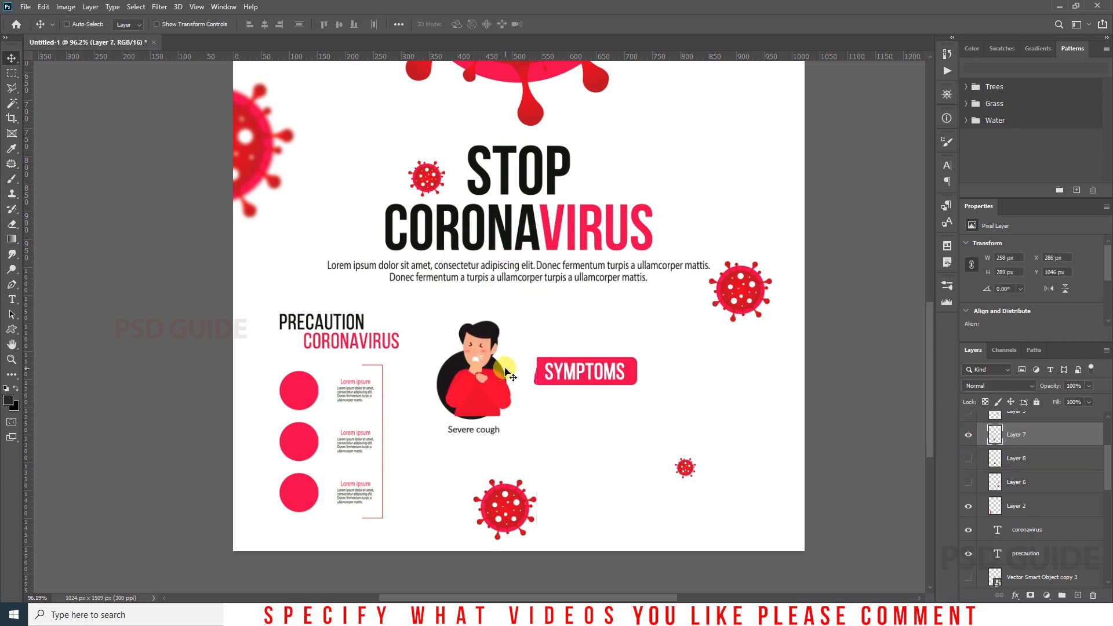
{"action": "key", "text": "ctrl+t"}
{"action": "left_click_drag", "start_coordinate": [537, 293], "coordinate": [504, 329]}
{"action": "key", "text": "Return"}
{"action": "left_click_drag", "start_coordinate": [476, 380], "coordinate": [437, 398]}
Position the Severe cough figure over the top circle of the precaution list.
{"action": "key", "text": "v"}
{"action": "key", "text": "z"}
{"action": "key", "text": "v"}
{"action": "key", "text": "Left"}
{"action": "key", "text": "Left"}
{"action": "key", "text": "Up"}
{"action": "key", "text": "Right"}
{"action": "key", "text": "ctrl+z"}
{"action": "key", "text": "ctrl+0"}
{"action": "key", "text": "z"}
{"action": "left_click_drag", "start_coordinate": [346, 576], "coordinate": [419, 342]}
{"action": "key", "text": "v"}
{"action": "key", "text": "ctrl+z"}
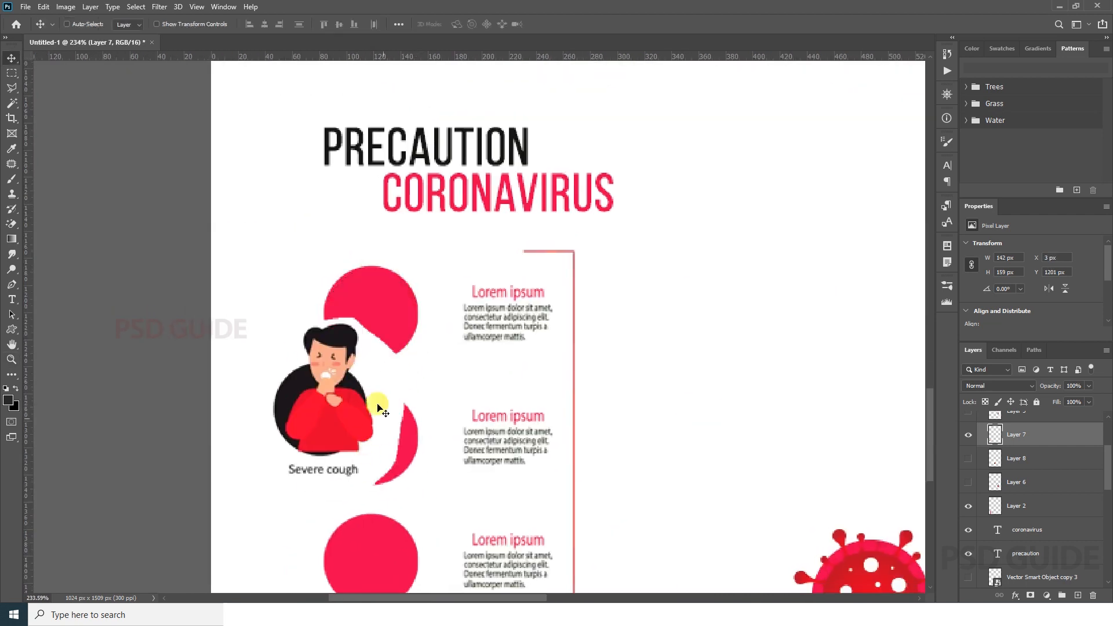
{"action": "left_click_drag", "start_coordinate": [351, 403], "coordinate": [400, 300]}
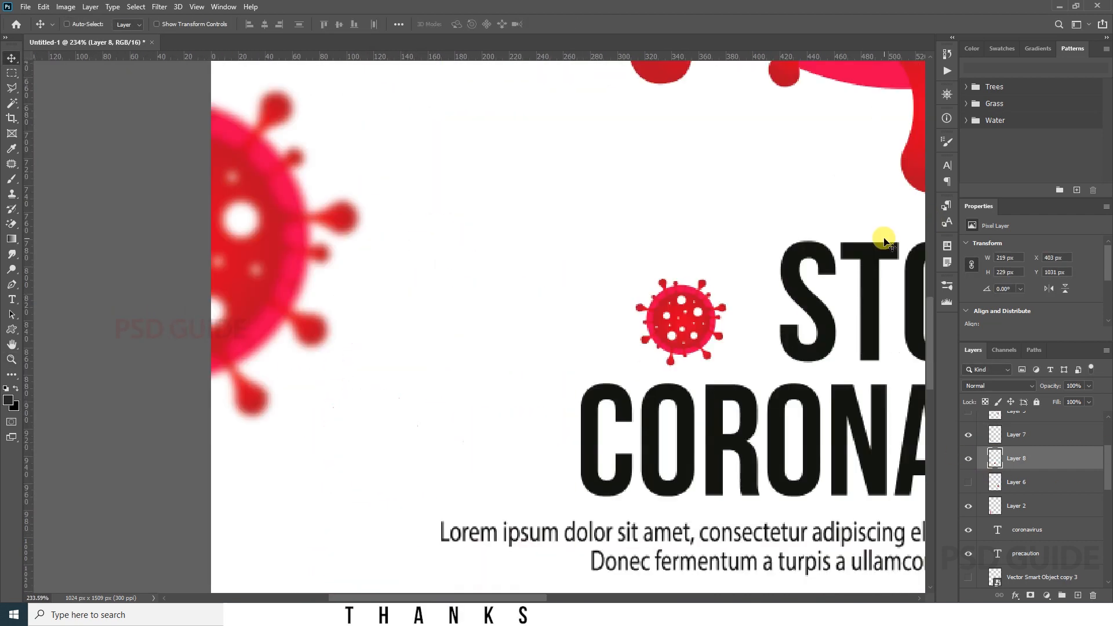
Scale the Fever figure down to roughly match the Severe cough figure.
{"action": "key", "text": "ctrl+0"}
{"action": "key", "text": "ctrl+t"}
{"action": "left_click_drag", "start_coordinate": [552, 263], "coordinate": [524, 288]}
{"action": "key", "text": "Return"}
Show the Flu figure, scale it to about 117 × 139 px and place it over the bottom precaution circle.
{"action": "left_click", "coordinate": [968, 481]}
{"action": "left_click", "coordinate": [1008, 482]}
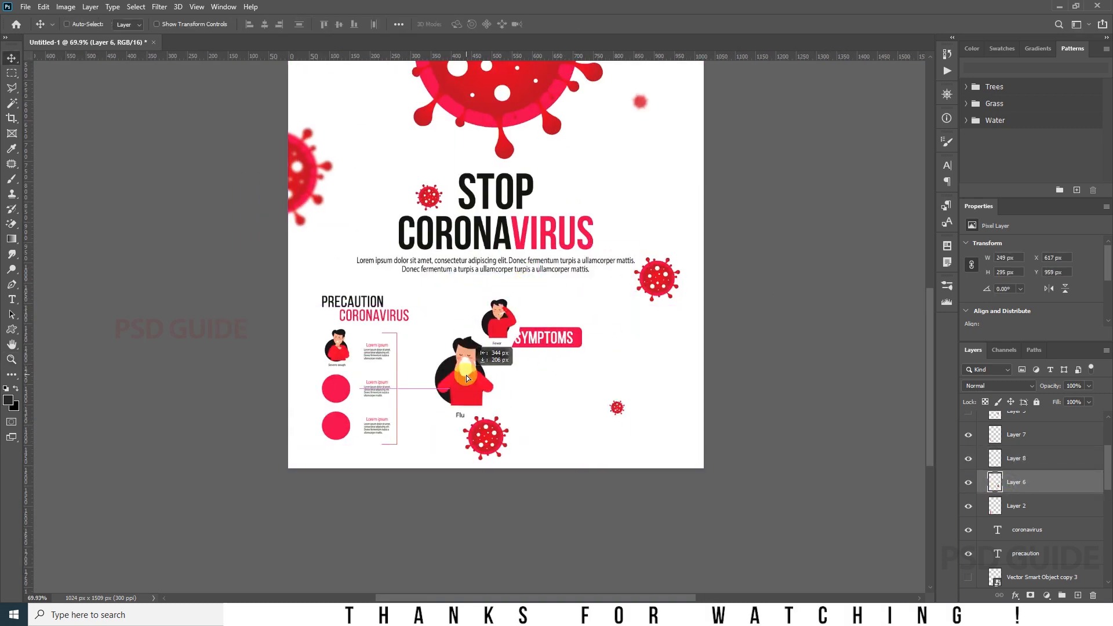
{"action": "left_click_drag", "start_coordinate": [466, 375], "coordinate": [466, 374]}
{"action": "scroll", "coordinate": [466, 375], "scroll_direction": "up", "scroll_amount": 5}
{"action": "key", "text": "ctrl+t"}
{"action": "left_click_drag", "start_coordinate": [691, 283], "coordinate": [644, 337]}
{"action": "key", "text": "Return"}
{"action": "left_click_drag", "start_coordinate": [642, 389], "coordinate": [433, 464]}
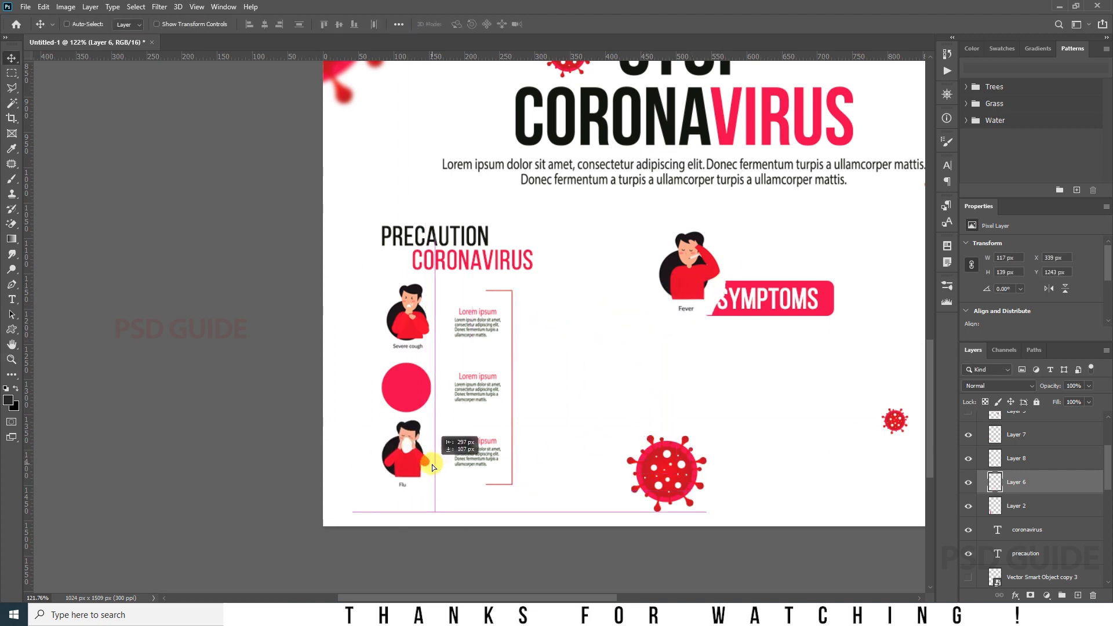
Move the Fever figure over the middle precaution circle and scale it to about 99 × 105 px.
{"action": "left_click_drag", "start_coordinate": [687, 261], "coordinate": [417, 377]}
{"action": "key", "text": "ctrl+t"}
{"action": "left_click_drag", "start_coordinate": [458, 339], "coordinate": [444, 352]}
{"action": "key", "text": "Return"}
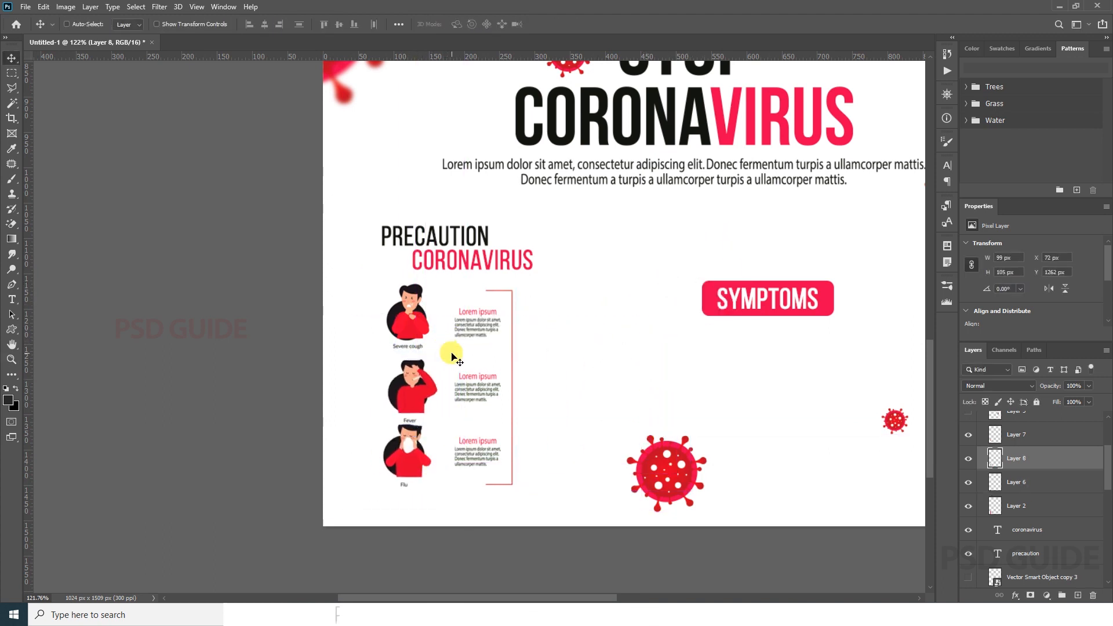
Bring the Fever and Flu figure layers to the top of the layer stack, above Group 2.
{"action": "key", "text": "ctrl+]"}
{"action": "key", "text": "ctrl+]"}
{"action": "key", "text": "ctrl+]"}
{"action": "key", "text": "ctrl+]"}
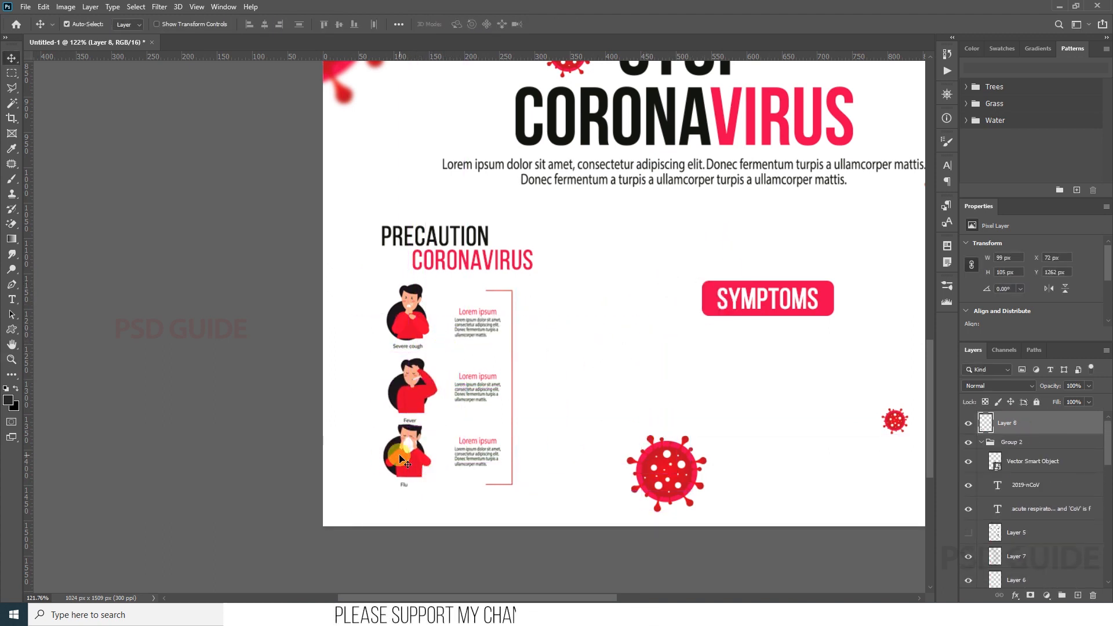
{"action": "left_click", "coordinate": [401, 465], "text": "ctrl"}
{"action": "key", "text": "ctrl+shift+]"}
{"action": "key", "text": "ctrl+shift+]"}
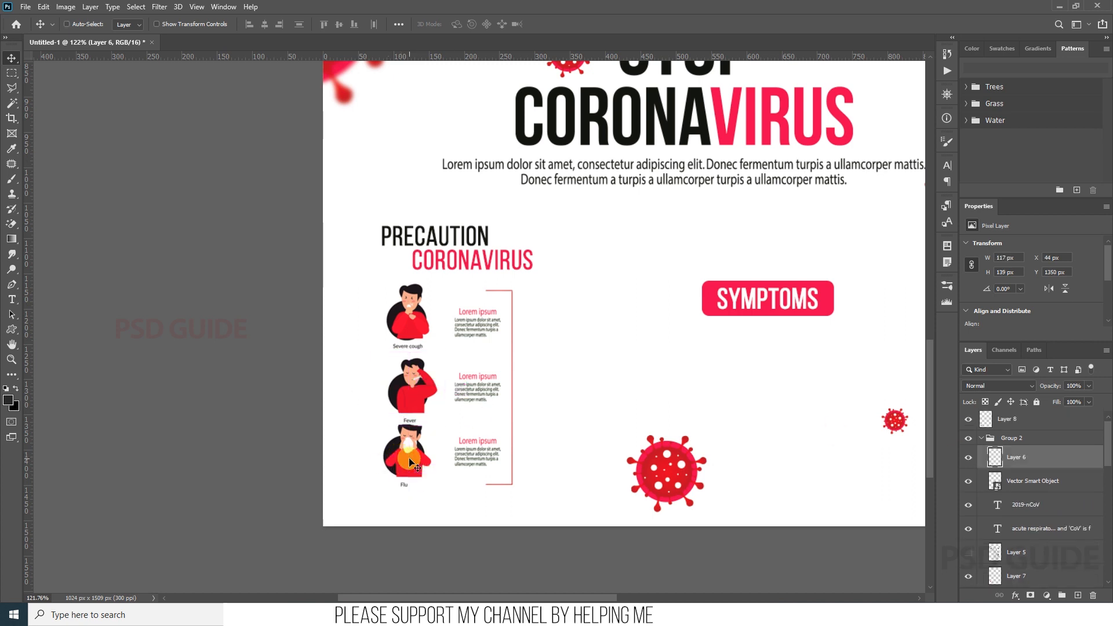
Bring the Severe cough figure layer out above Group 2, placing it beneath the Fever layer.
{"action": "scroll", "coordinate": [408, 446], "scroll_direction": "up", "scroll_amount": 4}
{"action": "left_click", "coordinate": [413, 313], "text": "ctrl"}
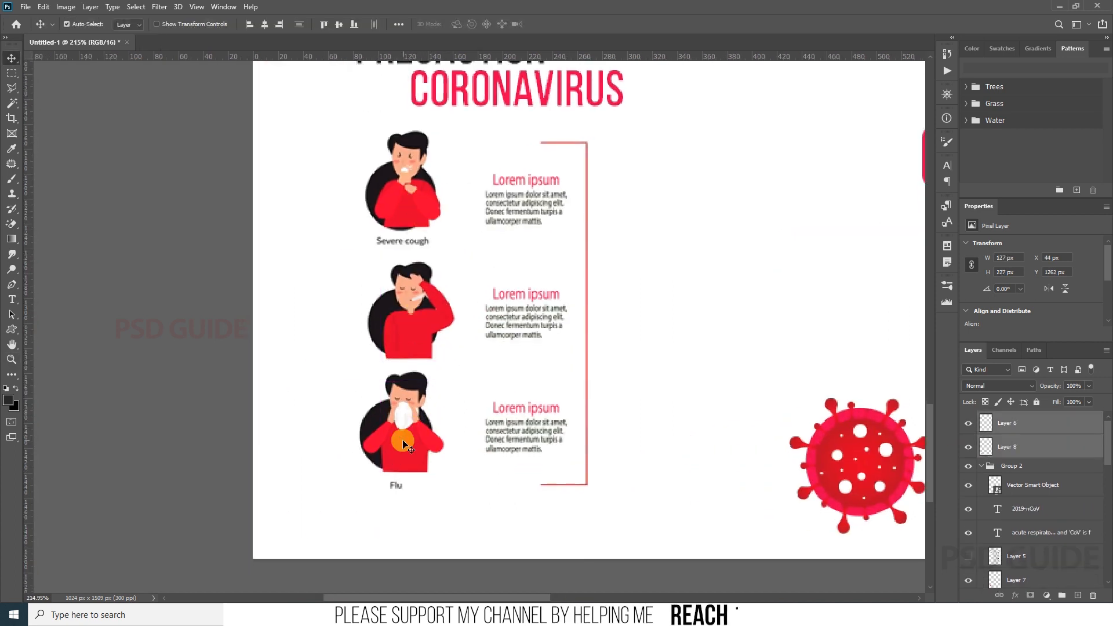
{"action": "left_click", "coordinate": [412, 200], "text": "ctrl"}
{"action": "key", "text": "ctrl+]"}
{"action": "key", "text": "ctrl+]"}
{"action": "key", "text": "ctrl+]"}
{"action": "key", "text": "ctrl+]"}
{"action": "key", "text": "ctrl+]"}
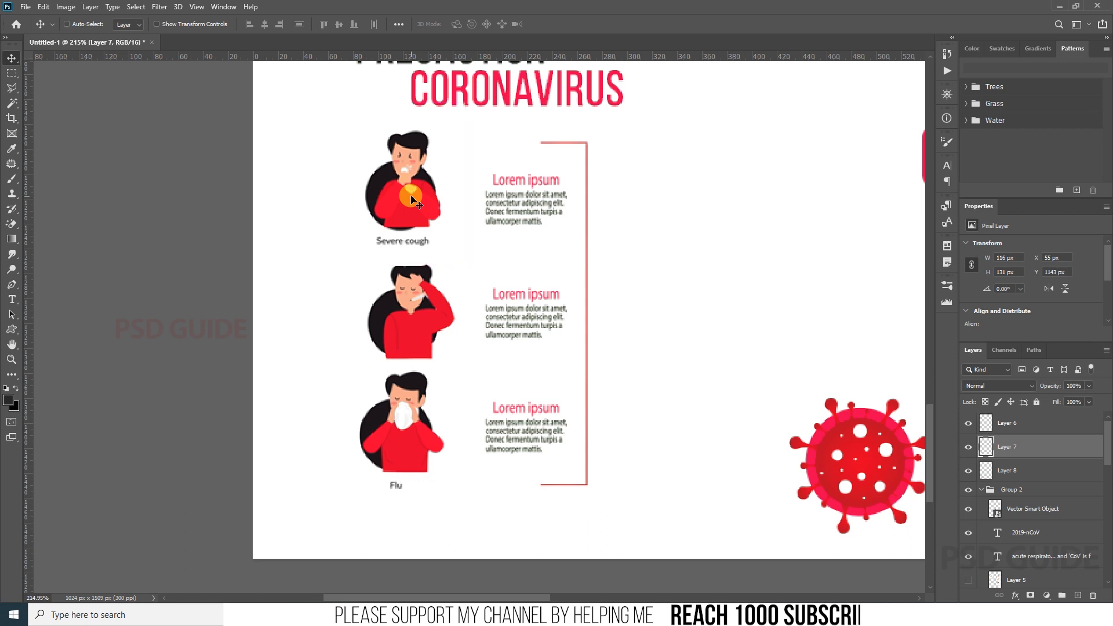
{"action": "key", "text": "ctrl+["}
Select the three symptom figures and scale them together to about 115 × 312 px.
{"action": "left_click", "coordinate": [1021, 421], "text": "shift"}
{"action": "key", "text": "ctrl+t"}
{"action": "left_click_drag", "start_coordinate": [466, 102], "coordinate": [457, 123]}
{"action": "key", "text": "Return"}
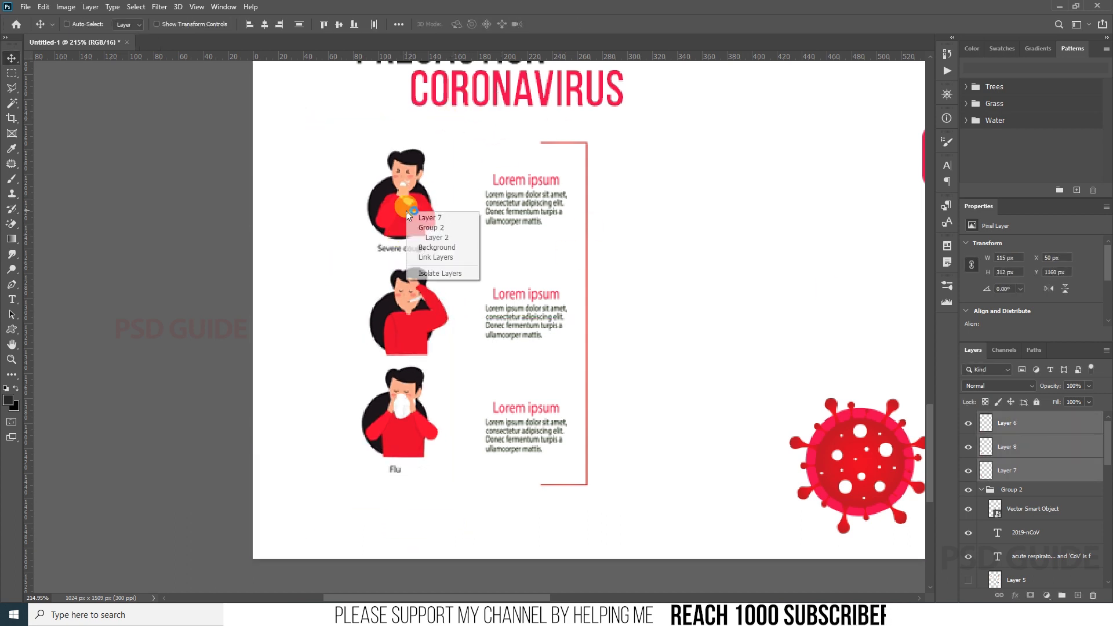
Nudge the Severe cough figure up so it lines up with the first list text.
{"action": "right_click", "coordinate": [405, 211]}
{"action": "left_click", "coordinate": [419, 216]}
{"action": "key", "text": "Up"}
{"action": "key", "text": "Up"}
{"action": "key", "text": "Up"}
{"action": "key", "text": "Up"}
{"action": "key", "text": "Up"}
Nudge the Fever figure up and the Flu figure slightly to the right beside their list texts.
{"action": "right_click", "coordinate": [407, 313]}
{"action": "left_click", "coordinate": [418, 319]}
{"action": "key", "text": "Up"}
{"action": "key", "text": "Up"}
{"action": "key", "text": "Up"}
{"action": "right_click", "coordinate": [419, 394]}
{"action": "left_click", "coordinate": [404, 397]}
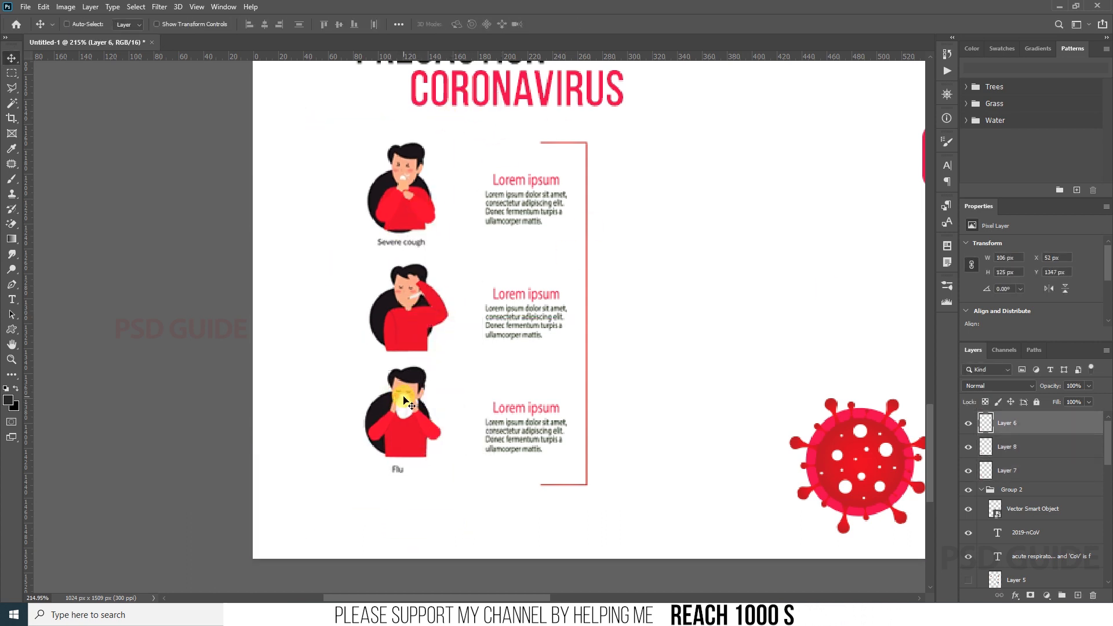
{"action": "key", "text": "Right"}
{"action": "key", "text": "Right"}
Try to align the three symptom figures on their horizontal centres.
{"action": "left_click", "coordinate": [1072, 482], "text": "shift"}
{"action": "left_click", "coordinate": [264, 25]}
{"action": "key", "text": "ctrl+z"}
Show the group of four pink circles below the SYMPTOMS label.
{"action": "key", "text": "z"}
{"action": "left_click_drag", "start_coordinate": [490, 356], "coordinate": [440, 358]}
{"action": "left_click_drag", "start_coordinate": [718, 261], "coordinate": [541, 275]}
{"action": "left_click", "coordinate": [542, 275]}
{"action": "left_click", "coordinate": [528, 332]}
{"action": "left_click", "coordinate": [980, 490]}
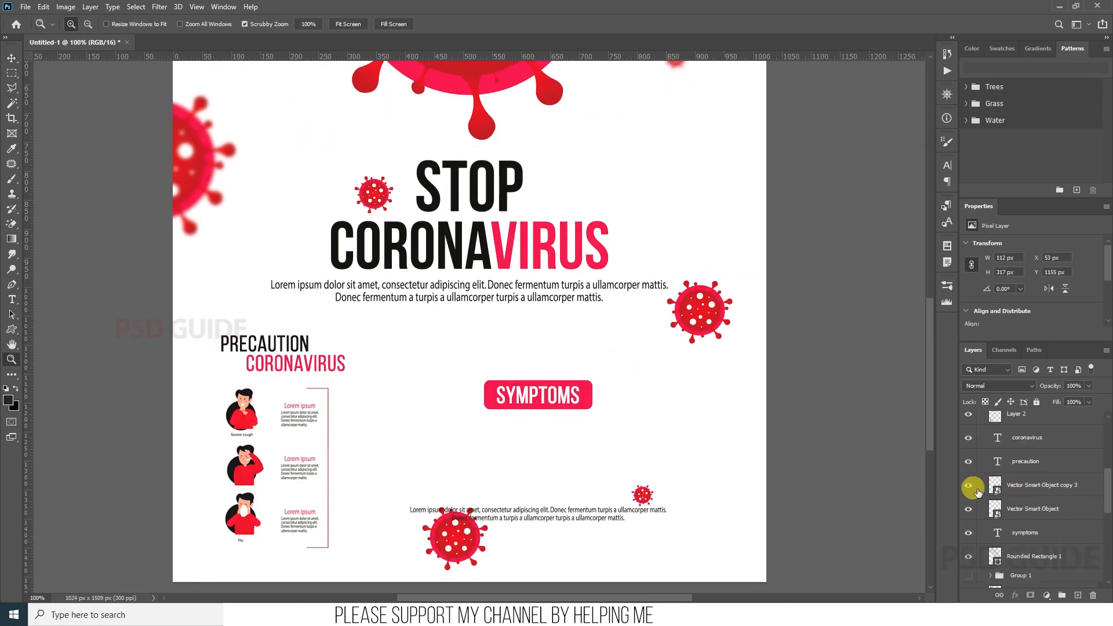
{"action": "scroll", "coordinate": [977, 490], "scroll_direction": "down", "scroll_amount": 2}
{"action": "left_click", "coordinate": [968, 459]}
Move the small virus onto the poster's lower right edge and the larger bottom virus partly off the bottom edge.
{"action": "key", "text": "v"}
{"action": "left_click_drag", "start_coordinate": [643, 500], "coordinate": [721, 563]}
{"action": "left_click_drag", "start_coordinate": [603, 512], "coordinate": [614, 459]}
{"action": "left_click_drag", "start_coordinate": [468, 490], "coordinate": [440, 532]}
{"action": "left_click_drag", "start_coordinate": [729, 504], "coordinate": [776, 481]}
Show the second lorem ipsum paragraph and place it just below the four pink circles.
{"action": "scroll", "coordinate": [993, 505], "scroll_direction": "down", "scroll_amount": 2}
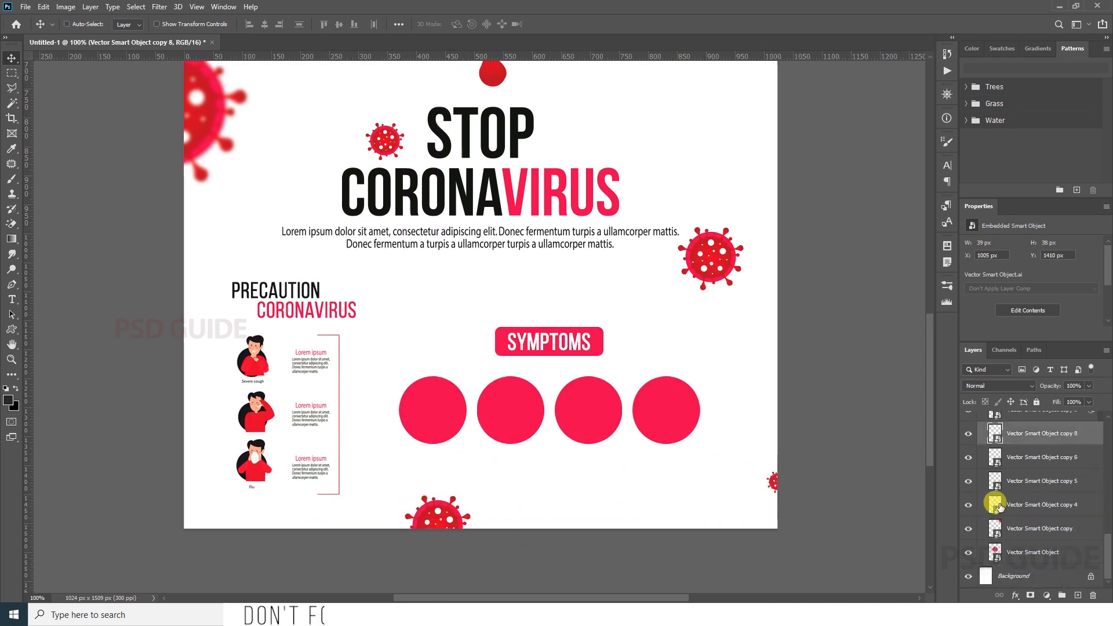
{"action": "scroll", "coordinate": [1002, 525], "scroll_direction": "up", "scroll_amount": 4}
{"action": "left_click", "coordinate": [1002, 514]}
{"action": "left_click", "coordinate": [968, 513]}
{"action": "left_click_drag", "start_coordinate": [627, 469], "coordinate": [629, 462]}
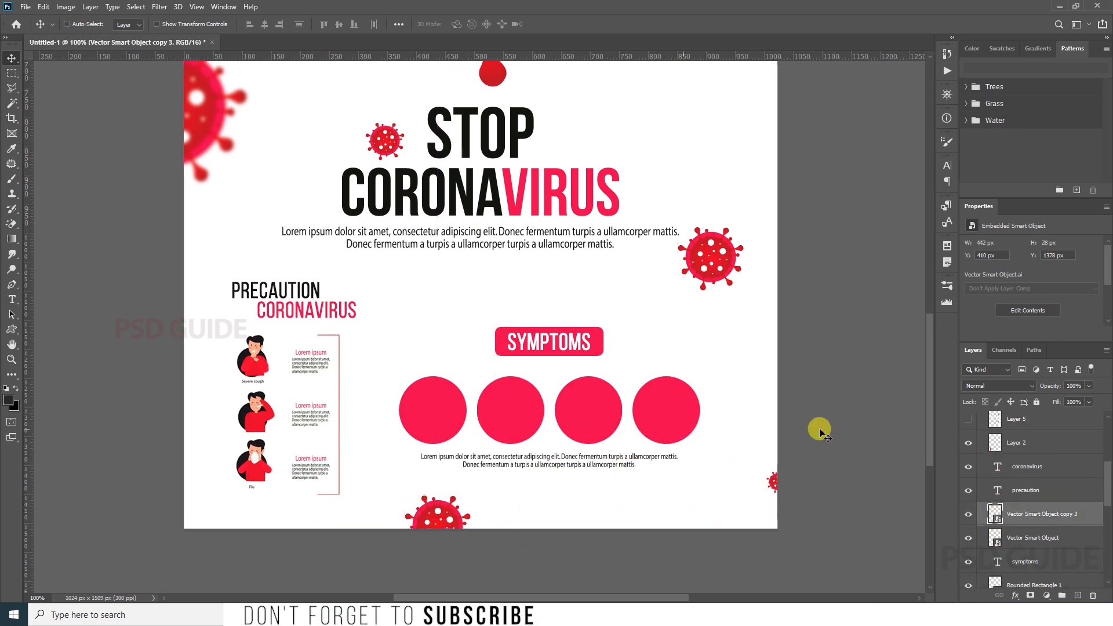
Show Layer 5 with the sick-person illustrations, reposition it and cut one illustration onto its own hidden layer.
{"action": "scroll", "coordinate": [976, 474], "scroll_direction": "up", "scroll_amount": 1}
{"action": "left_click", "coordinate": [968, 466]}
{"action": "left_click", "coordinate": [1017, 465]}
{"action": "left_click_drag", "start_coordinate": [709, 206], "coordinate": [634, 409]}
{"action": "key", "text": "j"}
{"action": "mouse_move", "coordinate": [671, 488]}
{"action": "left_mouse_down"}
{"action": "mouse_move", "coordinate": [562, 364]}
{"action": "mouse_move", "coordinate": [684, 424]}
{"action": "left_mouse_up"}
{"action": "key", "text": "ctrl+x"}
{"action": "key", "text": "ctrl+v"}
{"action": "left_click", "coordinate": [967, 466]}
Cut the illustration of the man sneezing into a tissue from Layer 5 onto its own hidden layer.
{"action": "mouse_move", "coordinate": [671, 332]}
{"action": "left_mouse_down"}
{"action": "mouse_move", "coordinate": [604, 201]}
{"action": "mouse_move", "coordinate": [658, 267]}
{"action": "left_mouse_up"}
{"action": "left_click", "coordinate": [1014, 488]}
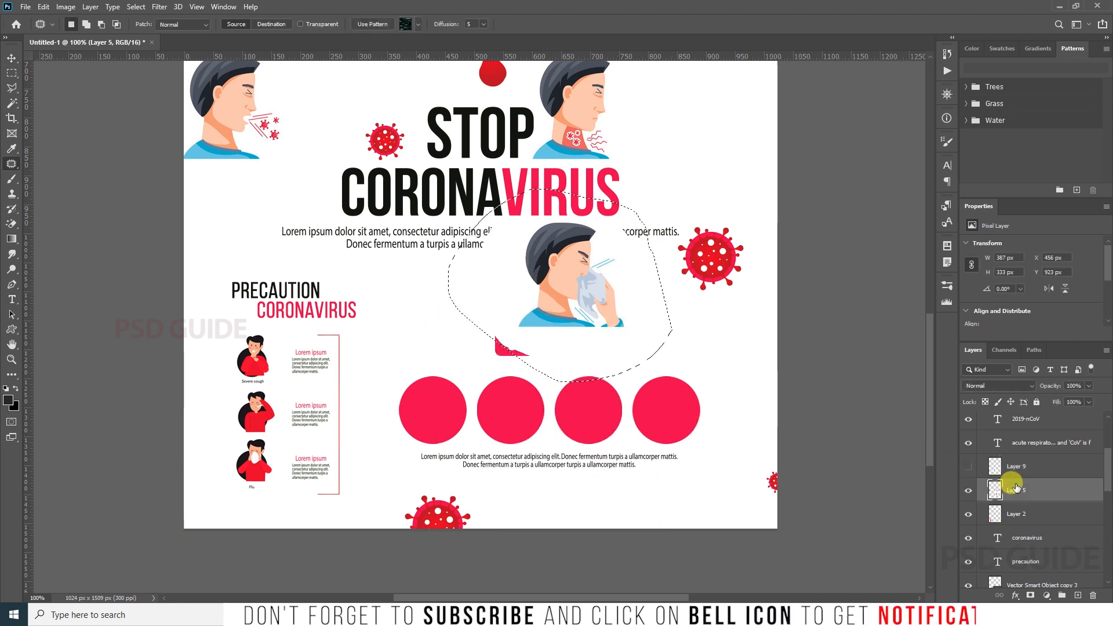
{"action": "key", "text": "ctrl+x"}
{"action": "key", "text": "ctrl+v"}
{"action": "left_click", "coordinate": [967, 490]}
Cut the sore-throat illustration from Layer 5 onto its own hidden layer.
{"action": "left_click", "coordinate": [997, 514]}
{"action": "left_click_drag", "start_coordinate": [646, 171], "coordinate": [639, 283]}
{"action": "mouse_move", "coordinate": [639, 283]}
{"action": "left_mouse_down"}
{"action": "mouse_move", "coordinate": [623, 142]}
{"action": "mouse_move", "coordinate": [637, 272]}
{"action": "left_mouse_up"}
{"action": "key", "text": "ctrl+x"}
{"action": "key", "text": "ctrl+v"}
{"action": "left_click", "coordinate": [967, 514]}
Reposition the remaining Layer 5 illustration, show the hidden illustration layers and bring all four to the top of the stack.
{"action": "left_click", "coordinate": [996, 540]}
{"action": "key", "text": "v"}
{"action": "left_click_drag", "start_coordinate": [311, 226], "coordinate": [633, 284]}
{"action": "left_click_drag", "start_coordinate": [967, 513], "coordinate": [967, 466]}
{"action": "left_click", "coordinate": [1024, 471], "text": "shift"}
{"action": "key", "text": "ctrl+shift+]"}
Group Layer 6, Layer 8 and the layer directly below them.
{"action": "left_click", "coordinate": [1026, 519]}
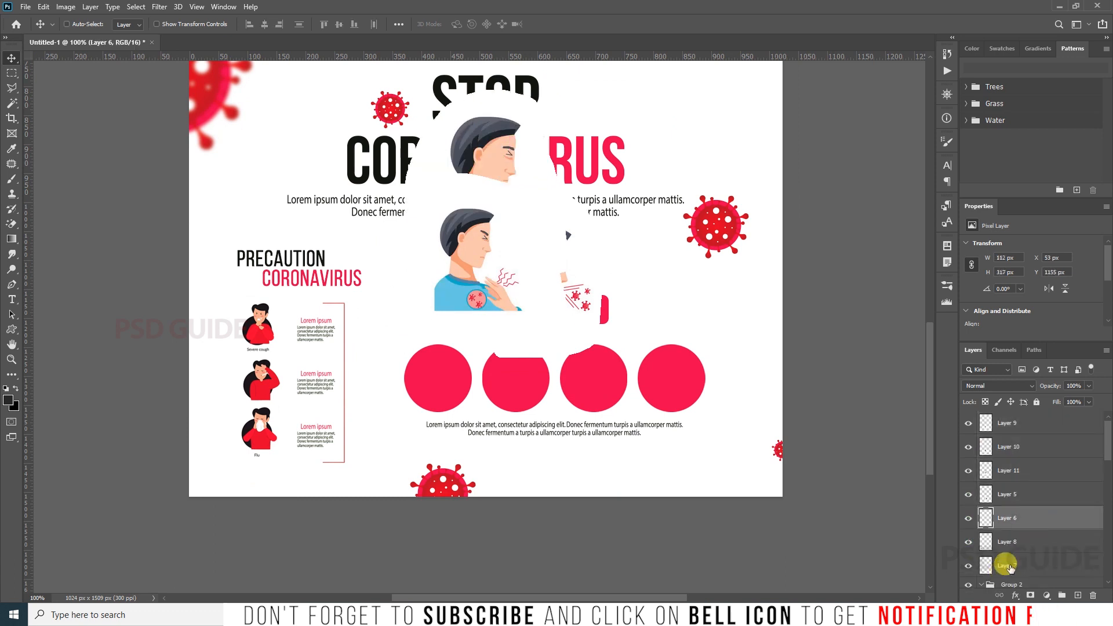
{"action": "left_click", "coordinate": [1008, 565], "text": "shift"}
{"action": "key", "text": "ctrl+g"}
Scale the four symptom illustration layers down together to fit the symptoms section.
{"action": "left_click", "coordinate": [1014, 495]}
{"action": "left_click", "coordinate": [1028, 425], "text": "shift"}
{"action": "key", "text": "ctrl+t"}
{"action": "left_click_drag", "start_coordinate": [397, 85], "coordinate": [524, 180]}
{"action": "left_click_drag", "start_coordinate": [573, 253], "coordinate": [445, 309]}
{"action": "key", "text": "Return"}
Spread the four symptom illustrations in a row between the SYMPTOMS label and the paragraph beneath it.
{"action": "left_click_drag", "start_coordinate": [482, 351], "coordinate": [574, 272]}
{"action": "left_click", "coordinate": [1055, 495]}
{"action": "key", "text": "z"}
{"action": "key", "text": "v"}
{"action": "left_click_drag", "start_coordinate": [484, 351], "coordinate": [385, 439]}
{"action": "left_click_drag", "start_coordinate": [508, 338], "coordinate": [771, 421]}
{"action": "left_click_drag", "start_coordinate": [532, 387], "coordinate": [633, 447]}
{"action": "left_click_drag", "start_coordinate": [522, 280], "coordinate": [505, 393]}
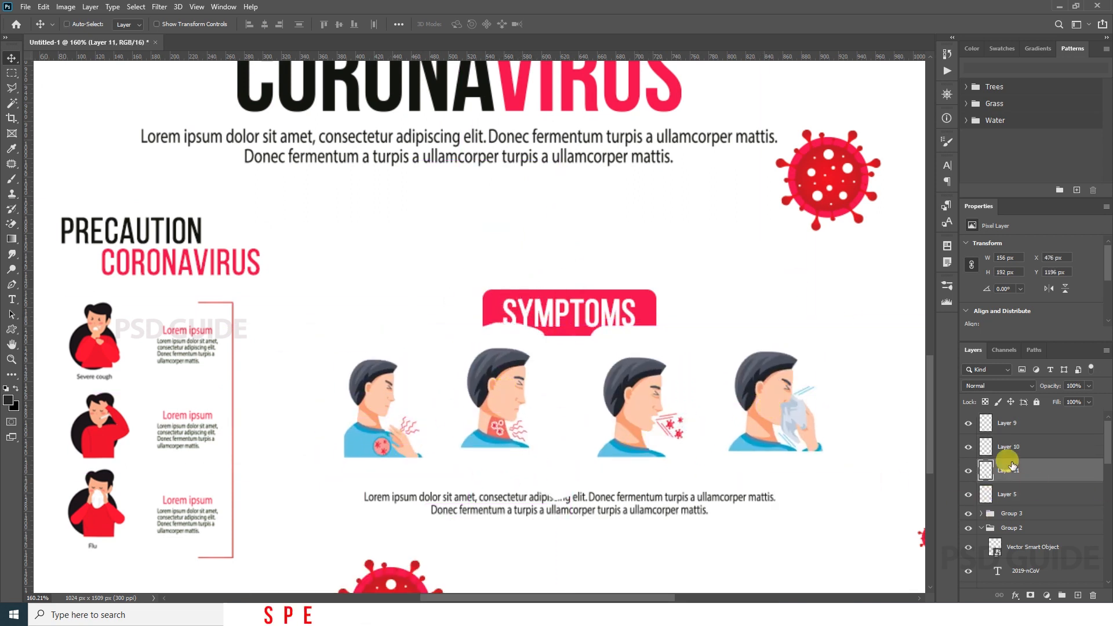
Add a horizontal guide at about Y 1236 px and align the heads of the four symptom illustrations to it.
{"action": "left_click", "coordinate": [1005, 490], "text": "shift"}
{"action": "left_click_drag", "start_coordinate": [549, 248], "coordinate": [550, 359]}
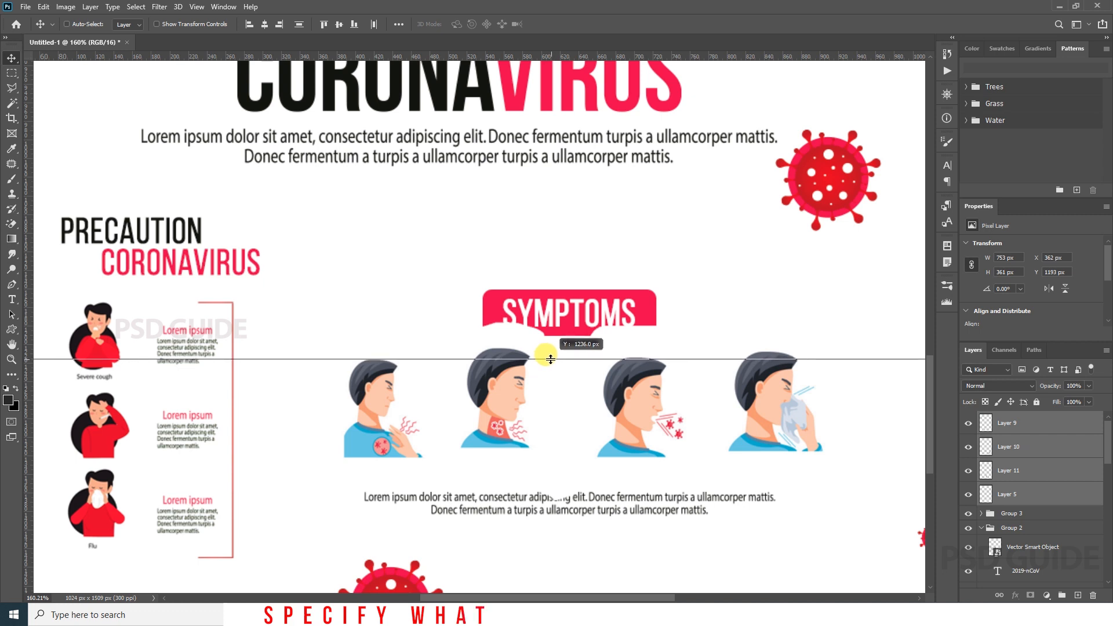
{"action": "left_click_drag", "start_coordinate": [457, 335], "coordinate": [460, 361]}
{"action": "left_click_drag", "start_coordinate": [501, 392], "coordinate": [502, 397]}
{"action": "right_click", "coordinate": [501, 392]}
{"action": "left_click", "coordinate": [528, 397]}
{"action": "right_click", "coordinate": [757, 383]}
{"action": "left_click", "coordinate": [783, 400]}
{"action": "right_click", "coordinate": [773, 385]}
{"action": "left_click", "coordinate": [800, 392]}
{"action": "left_click_drag", "start_coordinate": [763, 393], "coordinate": [773, 396]}
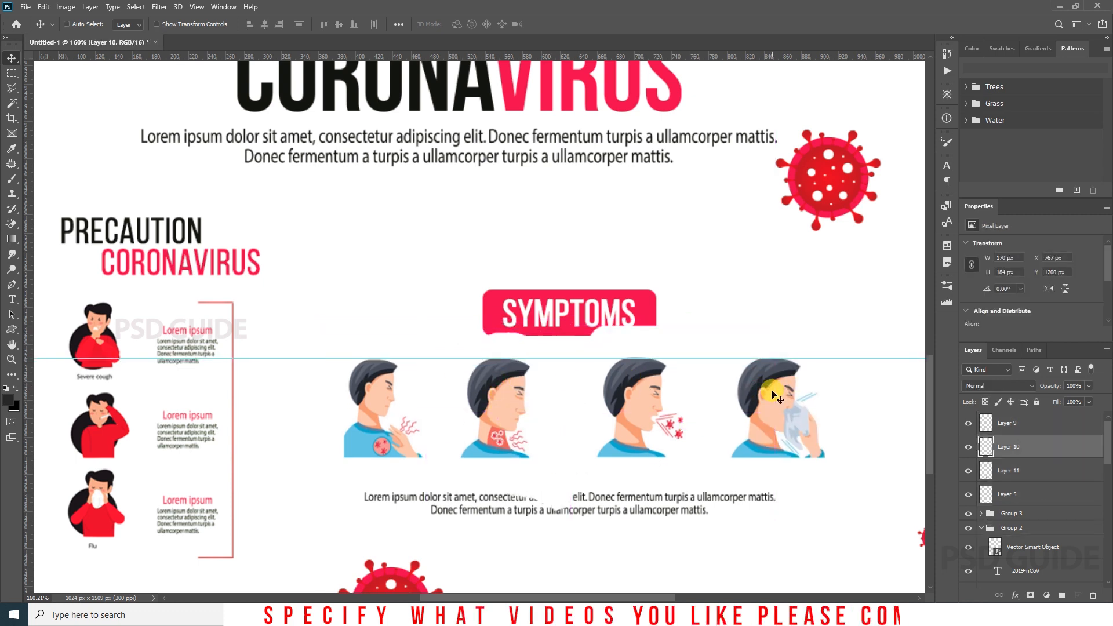
Merge the four symptom illustrations into one layer and clear its white background around the SYMPTOMS label.
{"action": "left_click", "coordinate": [1011, 494], "text": "shift"}
{"action": "key", "text": "ctrl+e"}
{"action": "key", "text": "m"}
{"action": "left_click_drag", "start_coordinate": [253, 219], "coordinate": [787, 295]}
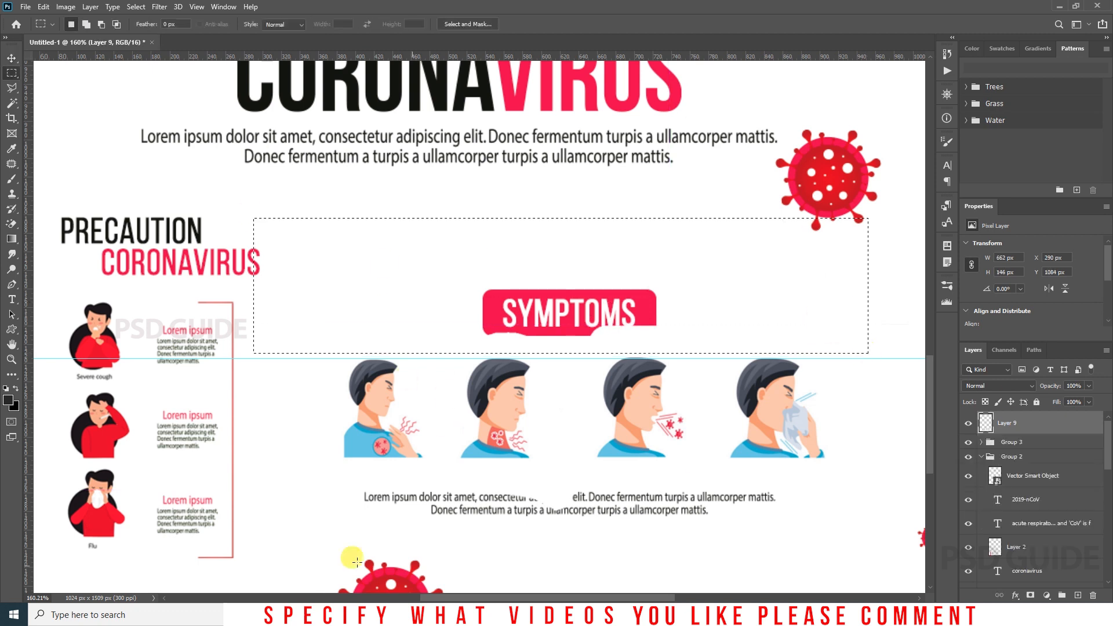
Move the merged symptom illustrations slightly down and remove the four pink circles behind them.
{"action": "left_click_drag", "start_coordinate": [508, 396], "coordinate": [510, 407]}
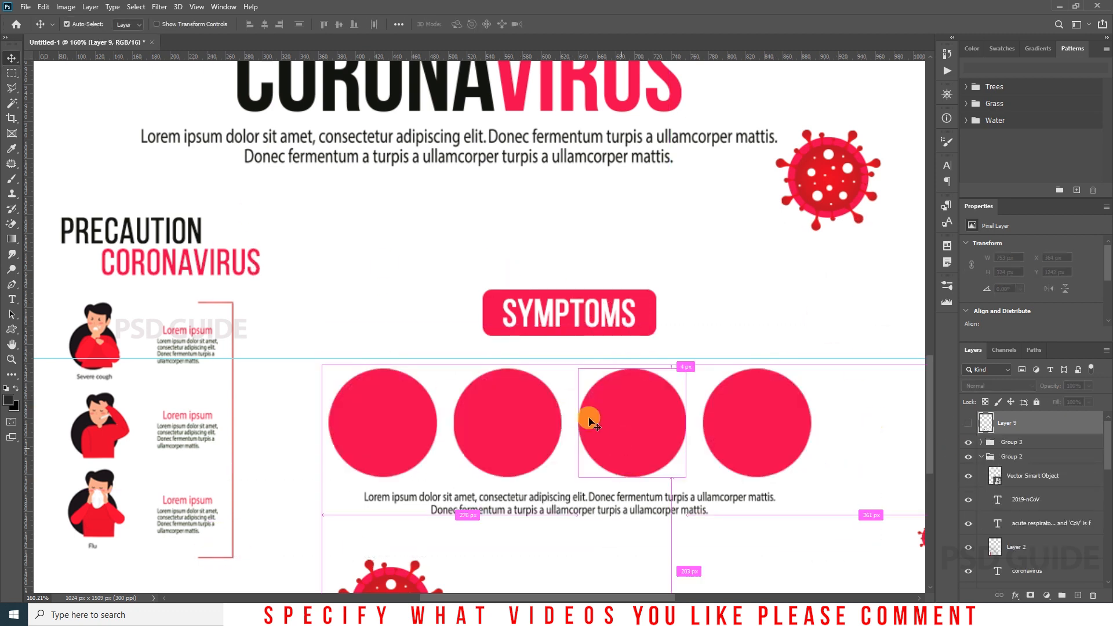
{"action": "scroll", "coordinate": [616, 467], "scroll_direction": "up", "scroll_amount": 3}
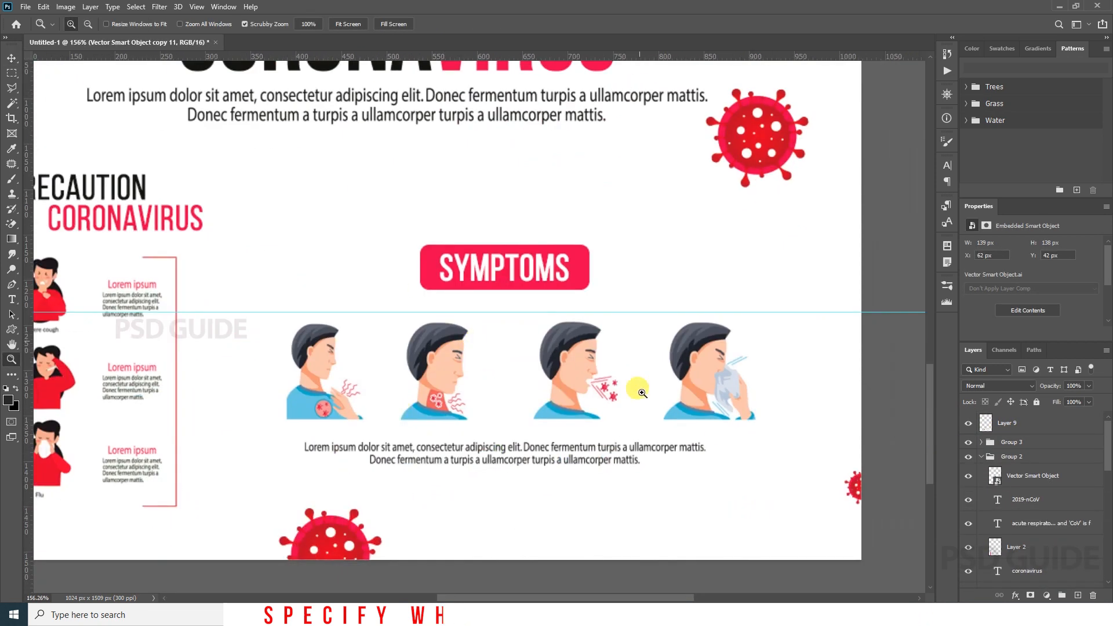
Enlarge the lorem ipsum paragraph below the symptom illustrations to about 586 px wide.
{"action": "key", "text": "ctrl+t"}
{"action": "left_click_drag", "start_coordinate": [729, 455], "coordinate": [795, 454]}
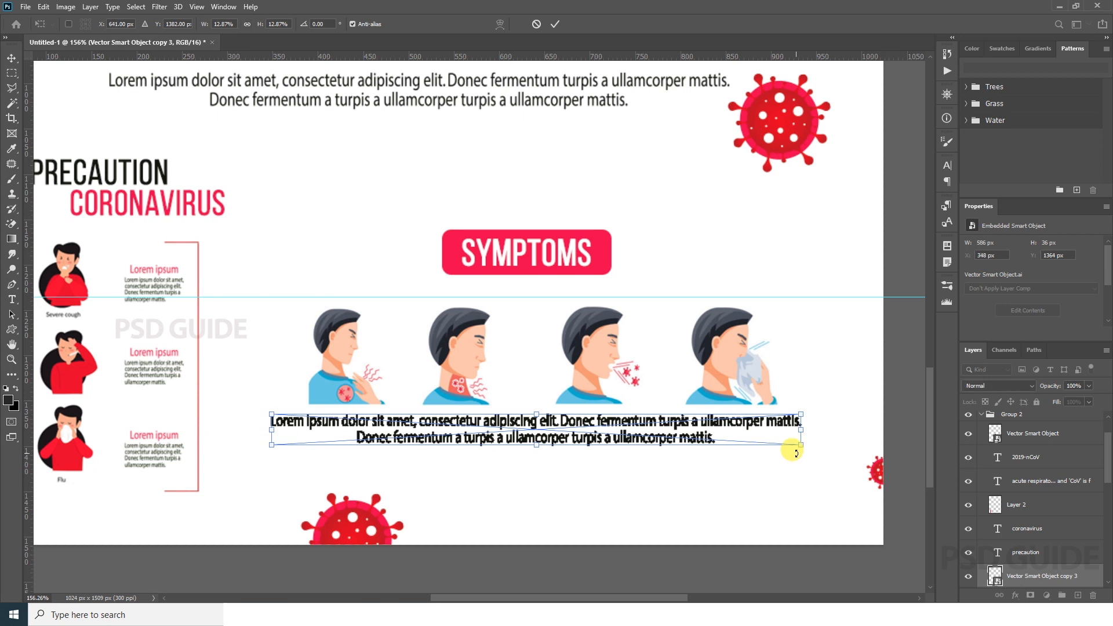
{"action": "key", "text": "Return"}
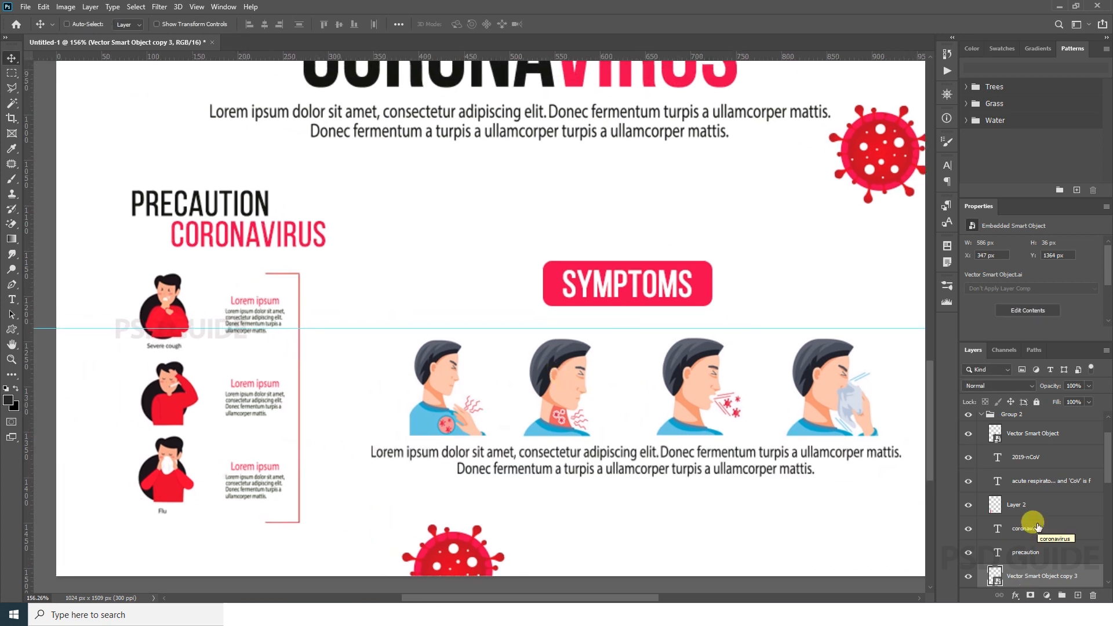
Move the sharp virus near the poster's right edge down beside the SYMPTOMS label, and shift the title and intro text slightly down.
{"action": "key", "text": "z"}
{"action": "left_click_drag", "start_coordinate": [805, 481], "coordinate": [752, 495]}
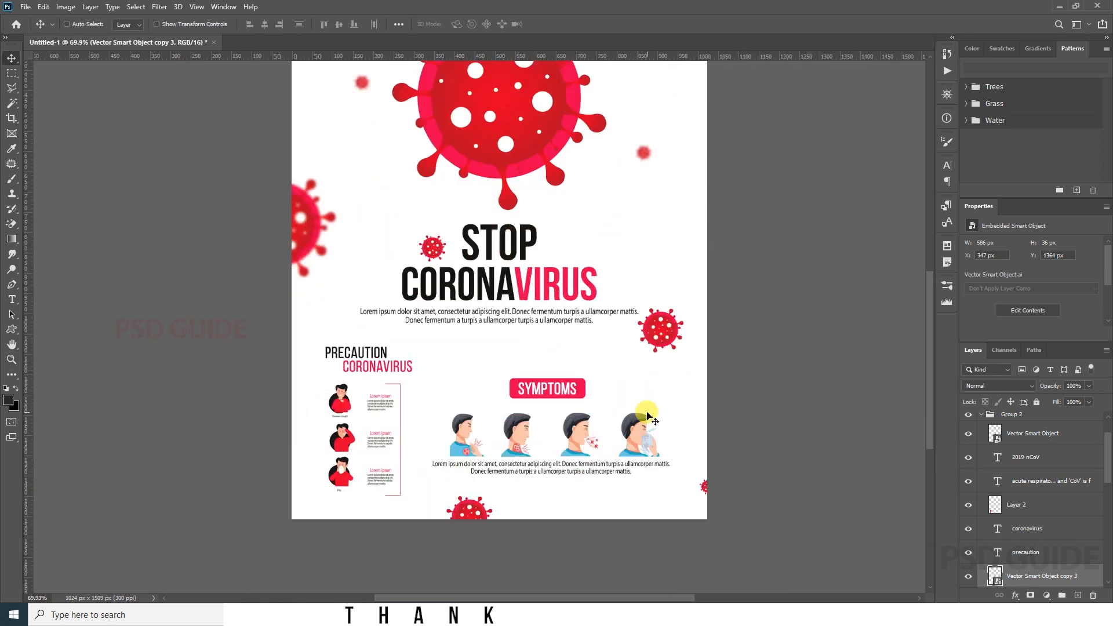
{"action": "left_click_drag", "start_coordinate": [678, 335], "coordinate": [678, 369]}
{"action": "left_click", "coordinate": [603, 295], "text": "ctrl"}
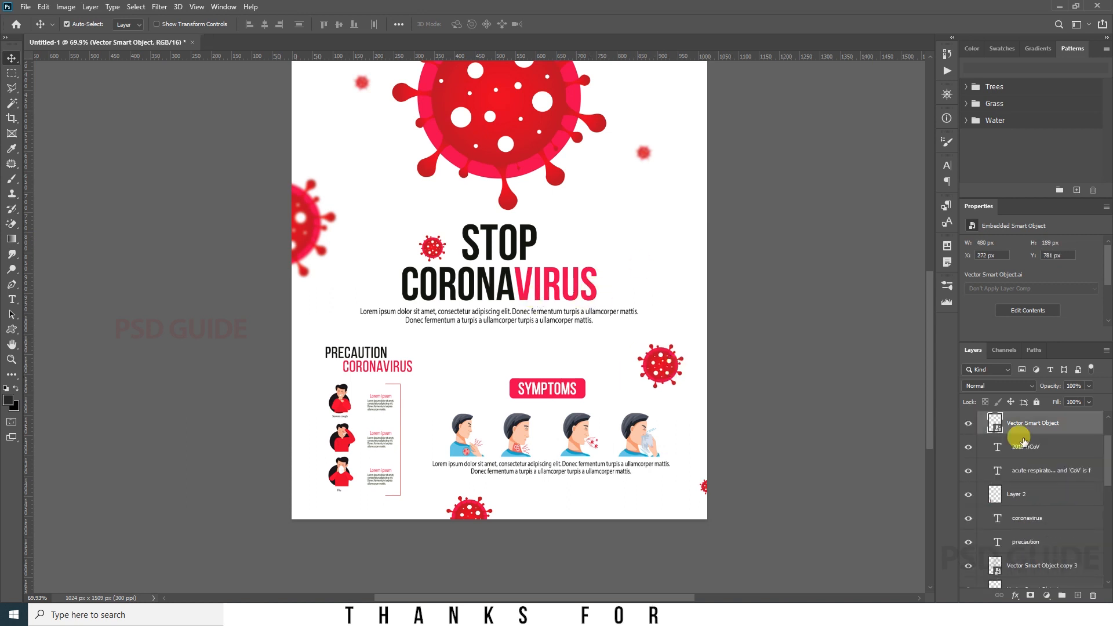
{"action": "left_click", "coordinate": [568, 316], "text": "ctrl+shift"}
{"action": "key", "text": "shift+Down"}
{"action": "key", "text": "shift+Down"}
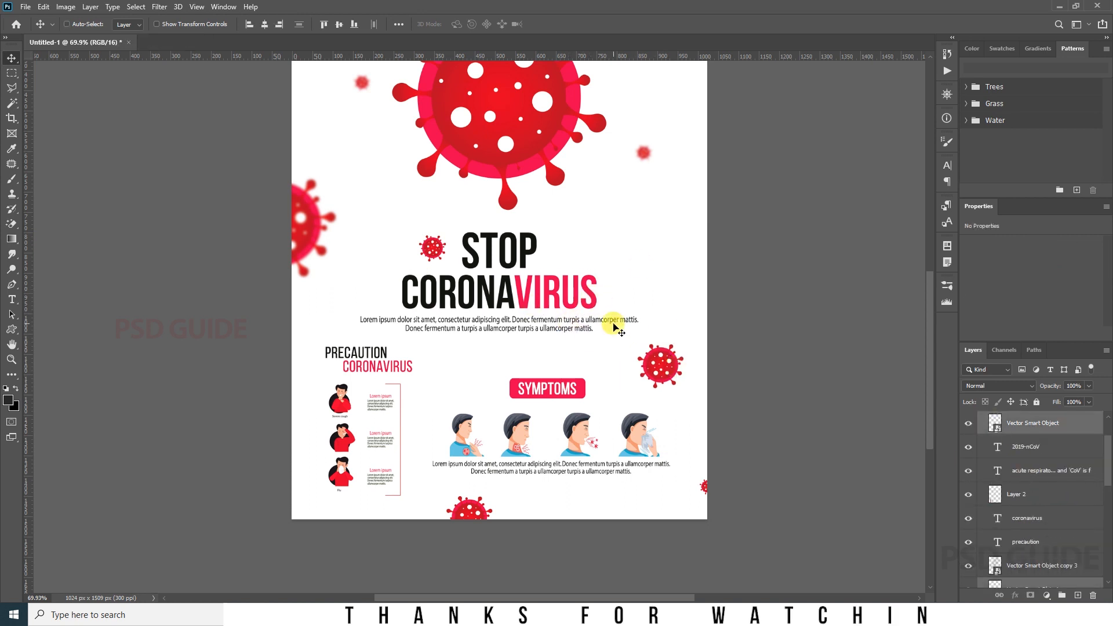
Duplicate the large blurred virus onto the poster's lower right edge and shift the bottom sharp virus left toward the precaution list.
{"action": "key", "text": "ctrl+0"}
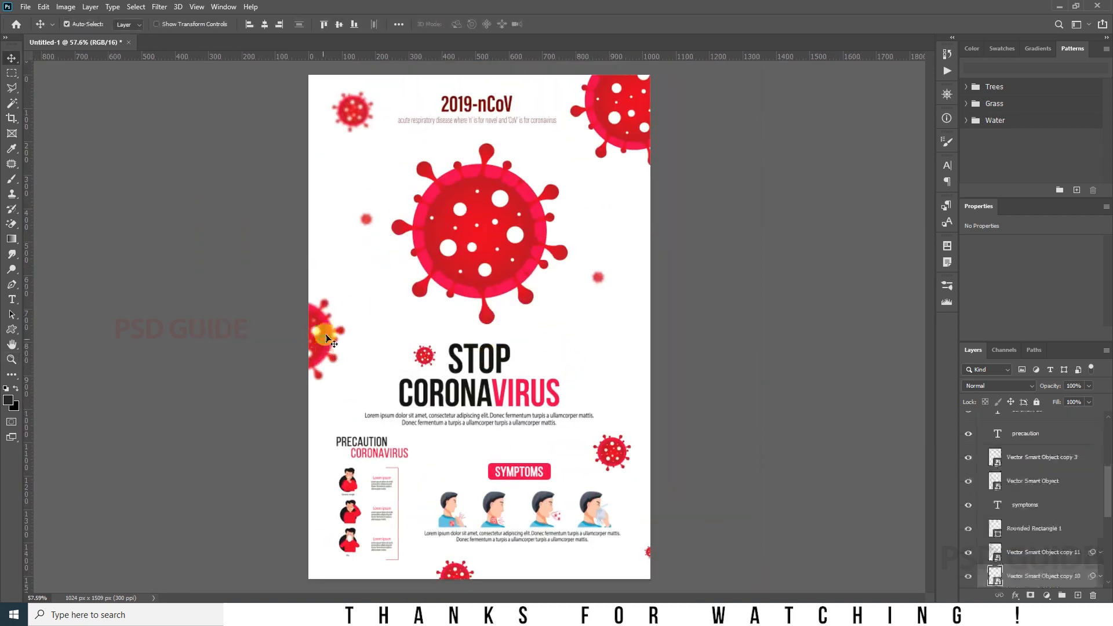
{"action": "left_click_drag", "start_coordinate": [624, 325], "coordinate": [627, 308]}
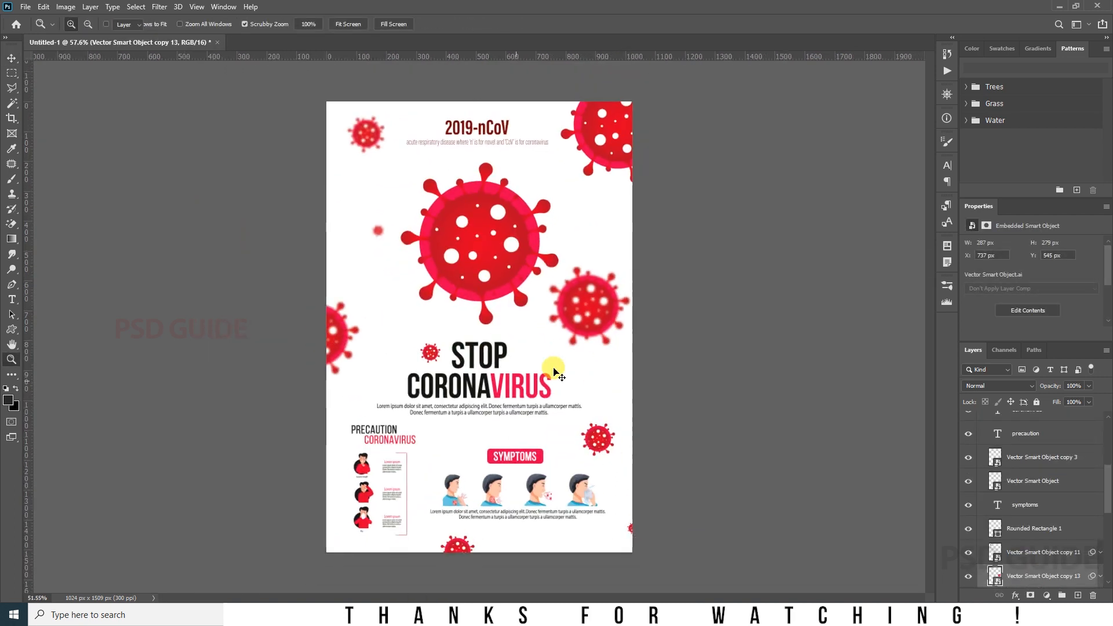
{"action": "left_click_drag", "start_coordinate": [589, 305], "coordinate": [620, 543]}
{"action": "left_click_drag", "start_coordinate": [553, 487], "coordinate": [599, 444]}
{"action": "scroll", "coordinate": [390, 563], "scroll_direction": "up", "scroll_amount": 2}
{"action": "left_click_drag", "start_coordinate": [392, 530], "coordinate": [292, 532]}
{"action": "left_click_drag", "start_coordinate": [662, 521], "coordinate": [648, 530]}
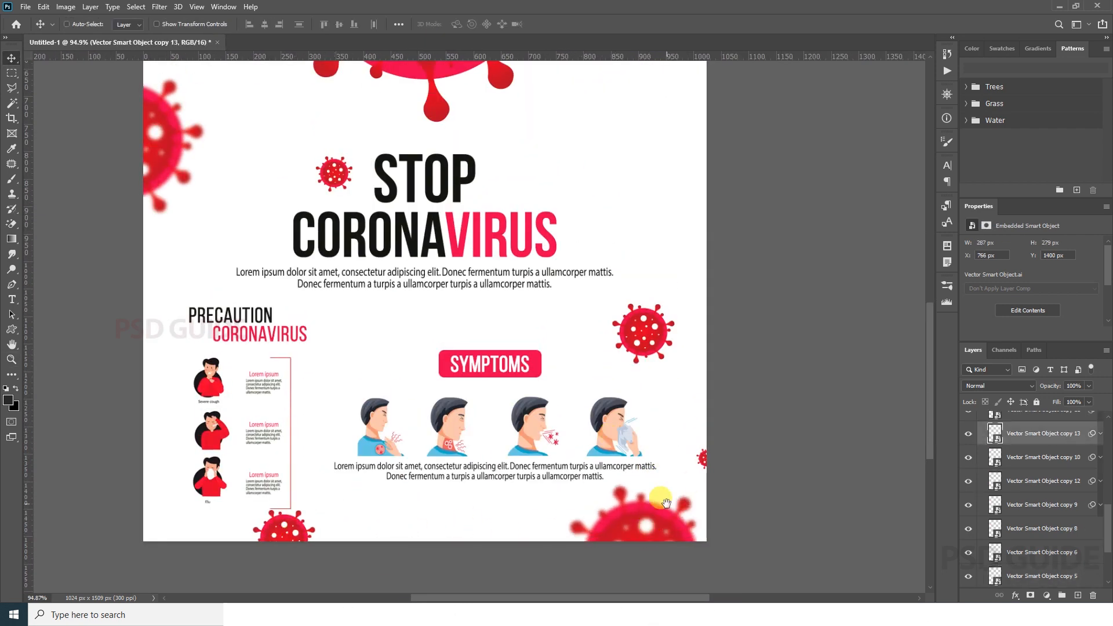
Add the text line "YOUR WEBSITE AND MORE INFO" near the poster's bottom edge and scale it down.
{"action": "scroll", "coordinate": [698, 485], "scroll_direction": "left", "scroll_amount": 2}
{"action": "scroll", "coordinate": [581, 447], "scroll_direction": "down", "scroll_amount": 2}
{"action": "key", "text": "t"}
{"action": "left_click", "coordinate": [497, 443]}
{"action": "type", "text": "YOUR WEBSITE AND MORE INFO"}
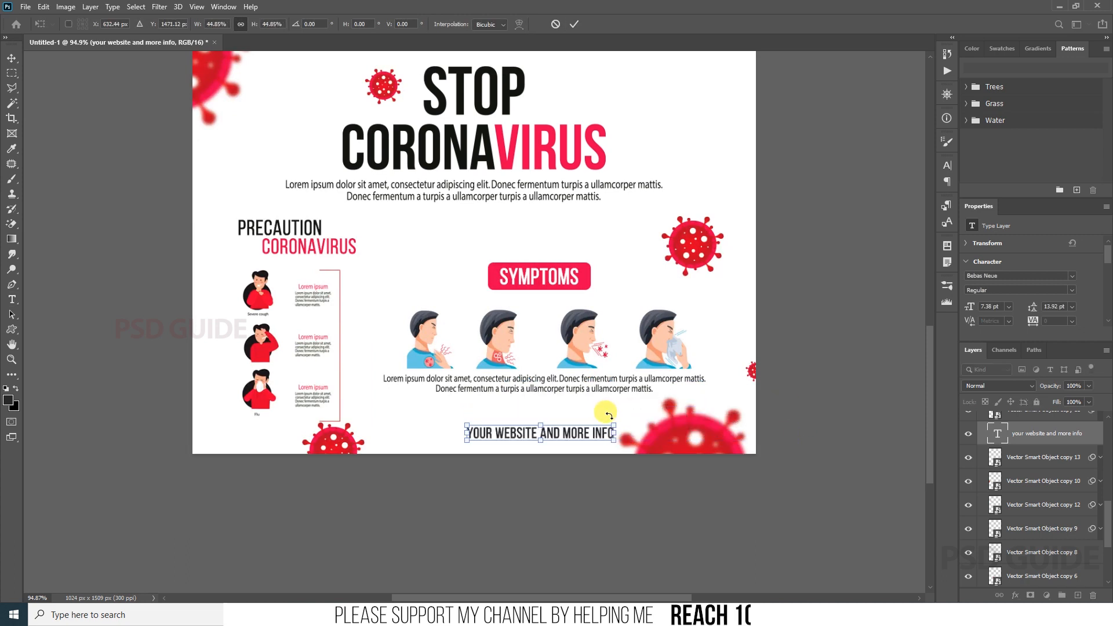
Move the website text line just below the symptoms paragraph and centre it horizontally on the poster.
{"action": "left_click_drag", "start_coordinate": [622, 468], "coordinate": [634, 530]}
{"action": "left_click_drag", "start_coordinate": [590, 499], "coordinate": [563, 485]}
{"action": "key", "text": "ctrl+a"}
{"action": "left_click", "coordinate": [265, 25]}
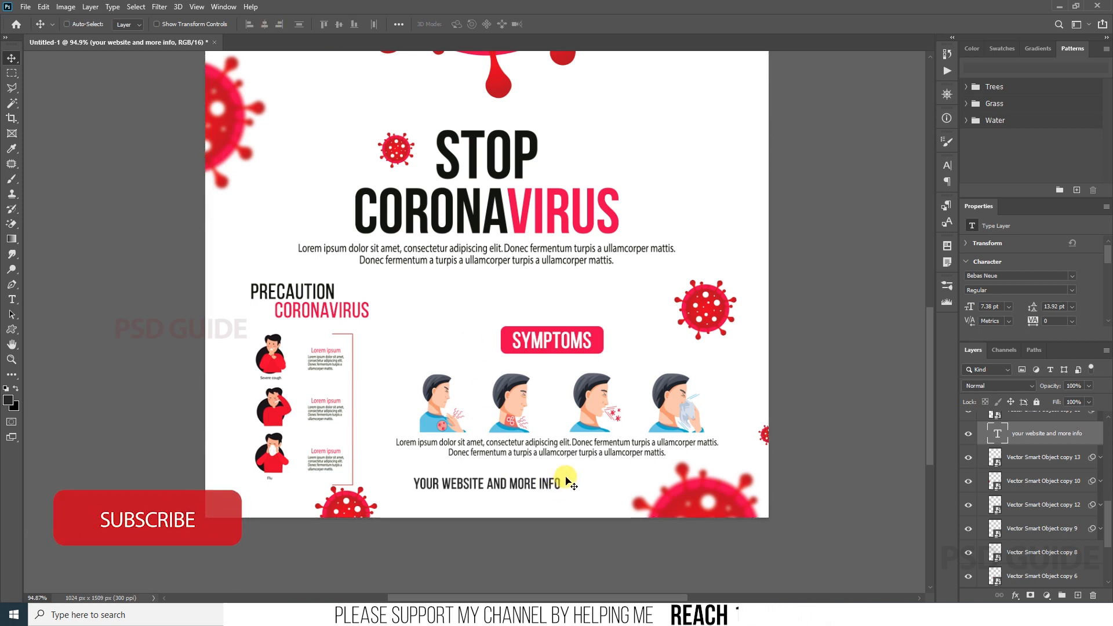
Change the website line to ".. YOUR WEBSITE AND MORE INFO ..." and centre it horizontally on the poster.
{"action": "scroll", "coordinate": [568, 481], "scroll_direction": "up", "scroll_amount": 5}
{"action": "double_click", "coordinate": [570, 478]}
{"action": "type", "text": ".."}
{"action": "left_click", "coordinate": [11, 58]}
{"action": "left_click", "coordinate": [265, 24]}
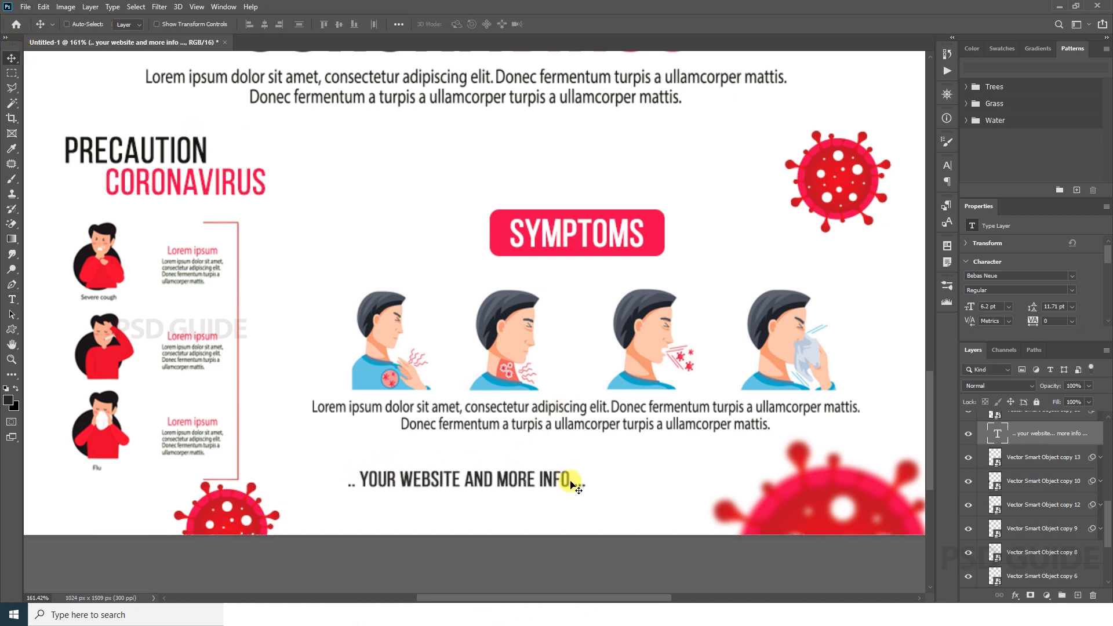
Delete the sharp virus above and to the right of the SYMPTOMS label.
{"action": "key", "text": "ctrl+space"}
{"action": "left_click_drag", "start_coordinate": [643, 449], "coordinate": [521, 464]}
{"action": "left_click", "coordinate": [645, 355], "text": "ctrl"}
{"action": "key", "text": "Delete"}
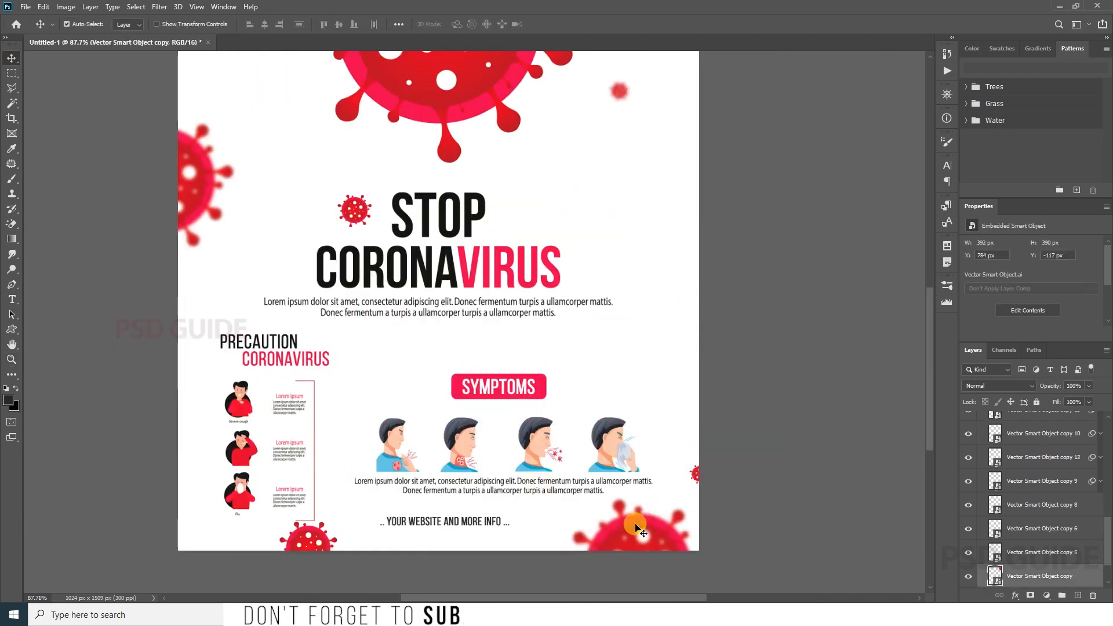
Duplicate the blurred lower right virus, scale the copy to about 203 px wide and place it beside the word VIRUS.
{"action": "left_click_drag", "start_coordinate": [636, 525], "coordinate": [653, 209]}
{"action": "key", "text": "ctrl+t"}
{"action": "left_click", "coordinate": [565, 238]}
{"action": "left_click_drag", "start_coordinate": [717, 171], "coordinate": [697, 189]}
{"action": "left_click_drag", "start_coordinate": [702, 189], "coordinate": [679, 175]}
{"action": "left_click_drag", "start_coordinate": [665, 232], "coordinate": [505, 415]}
{"action": "key", "text": "Return"}
{"action": "key", "text": "z"}
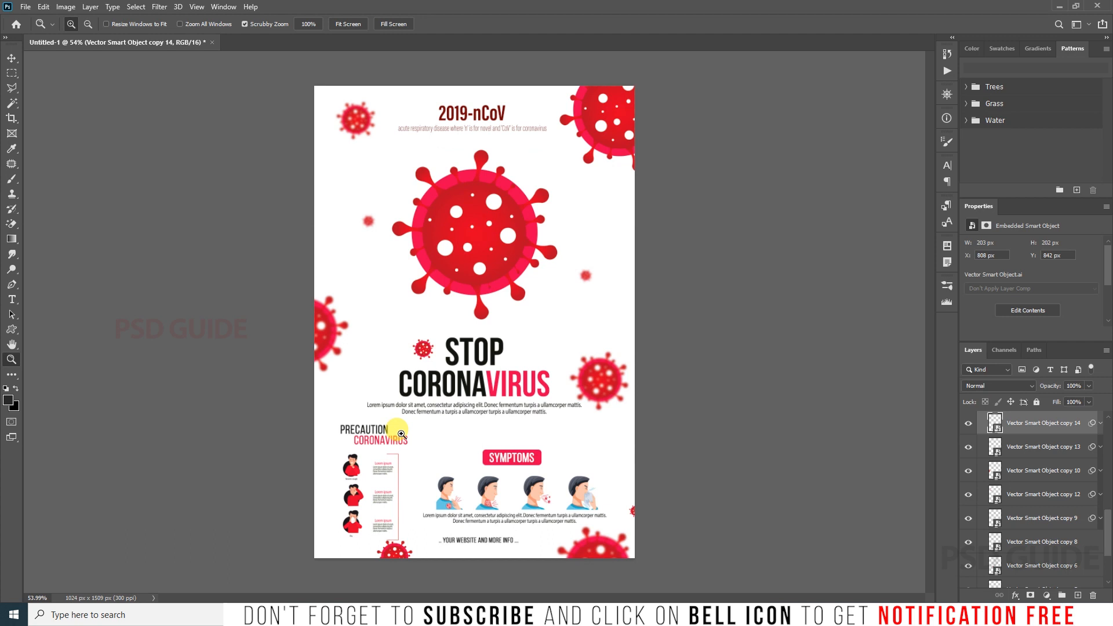
Scale the blurred virus beside the title down to about 156 px wide and reposition it near the poster's right edge.
{"action": "key", "text": "v"}
{"action": "key", "text": "shift+Up"}
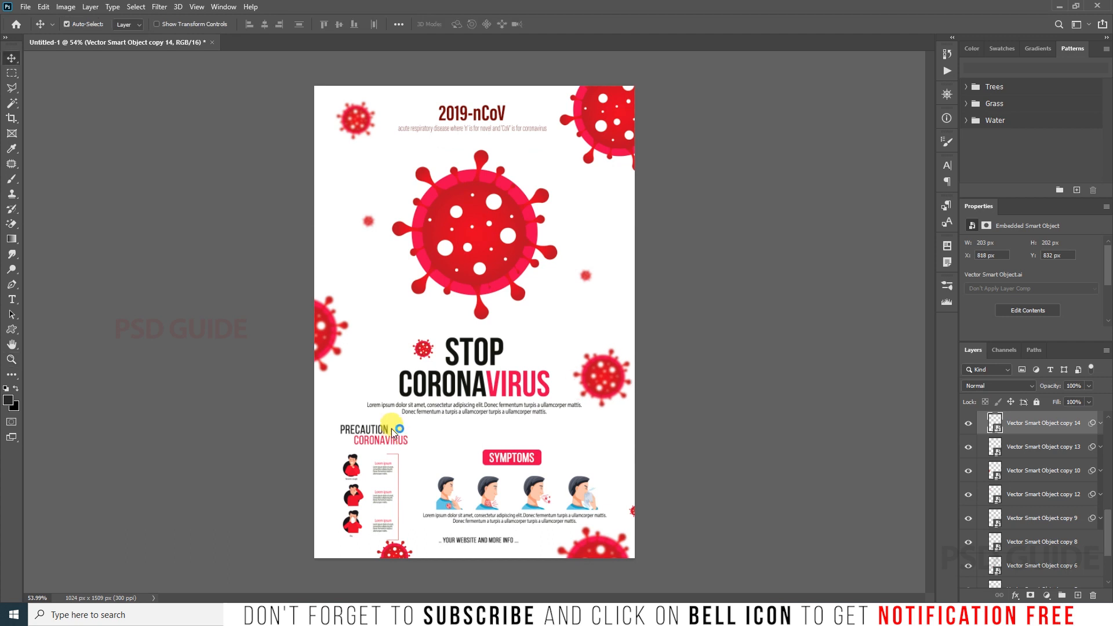
{"action": "key", "text": "ctrl+t"}
{"action": "left_click_drag", "start_coordinate": [633, 316], "coordinate": [638, 370]}
{"action": "key", "text": "Return"}
{"action": "key", "text": "ctrl+t"}
{"action": "key", "text": "Return"}
{"action": "left_click_drag", "start_coordinate": [651, 327], "coordinate": [638, 364]}
{"action": "left_click_drag", "start_coordinate": [625, 385], "coordinate": [604, 393]}
{"action": "key", "text": "Return"}
Move the tiny blurred virus down and left toward the title, and shift the blurred virus beside the title closer to the right edge.
{"action": "left_click", "coordinate": [588, 285], "text": "ctrl"}
{"action": "left_click", "coordinate": [600, 377], "text": "ctrl"}
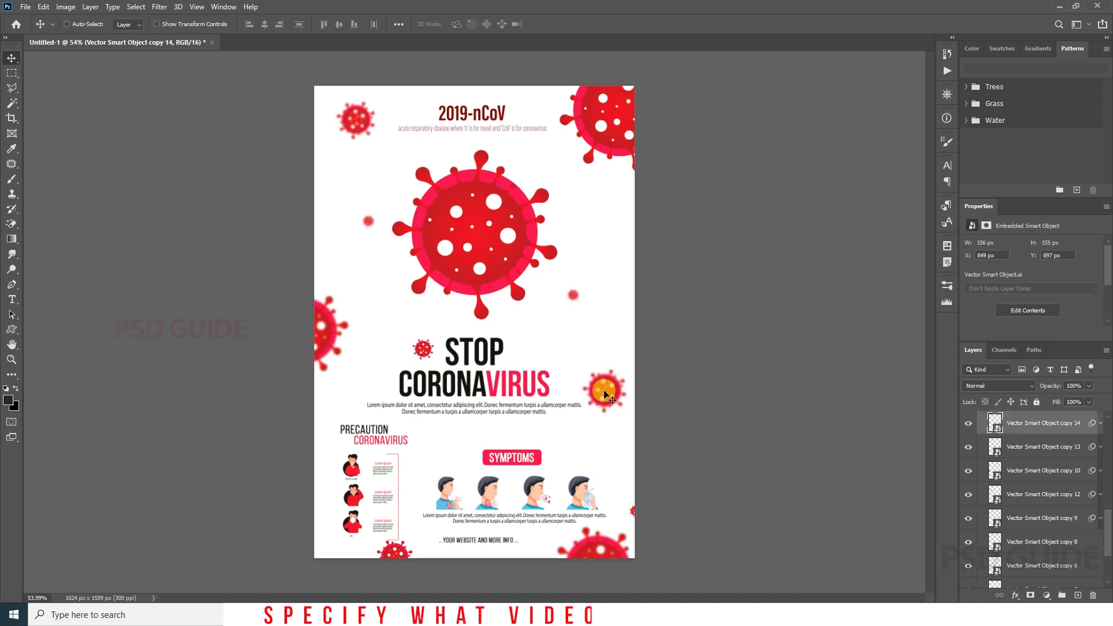
{"action": "left_click_drag", "start_coordinate": [604, 391], "coordinate": [620, 387]}
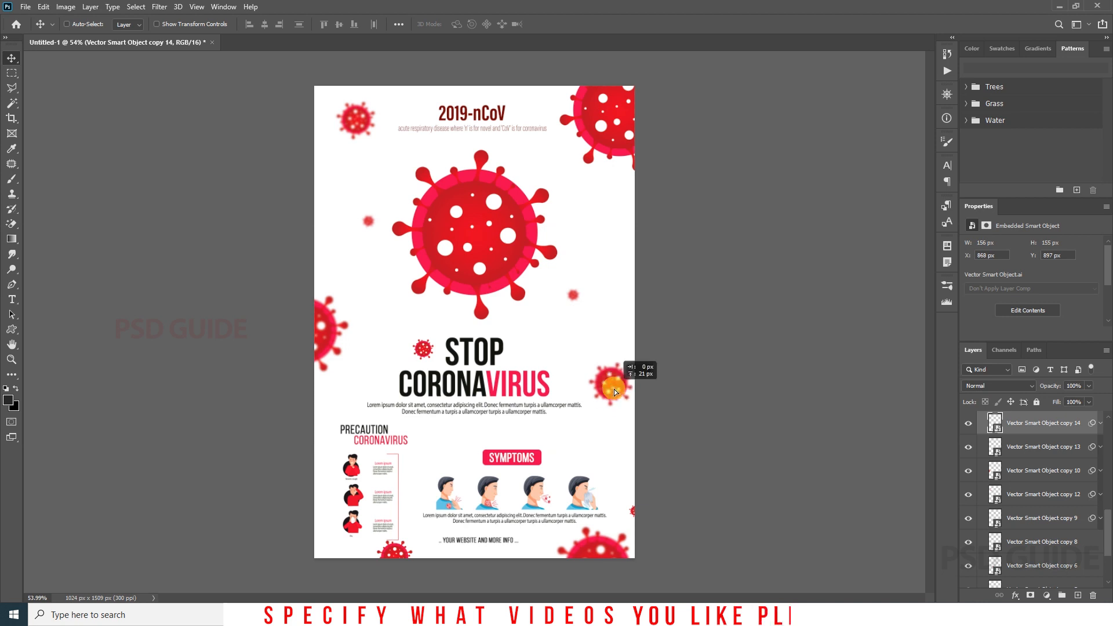